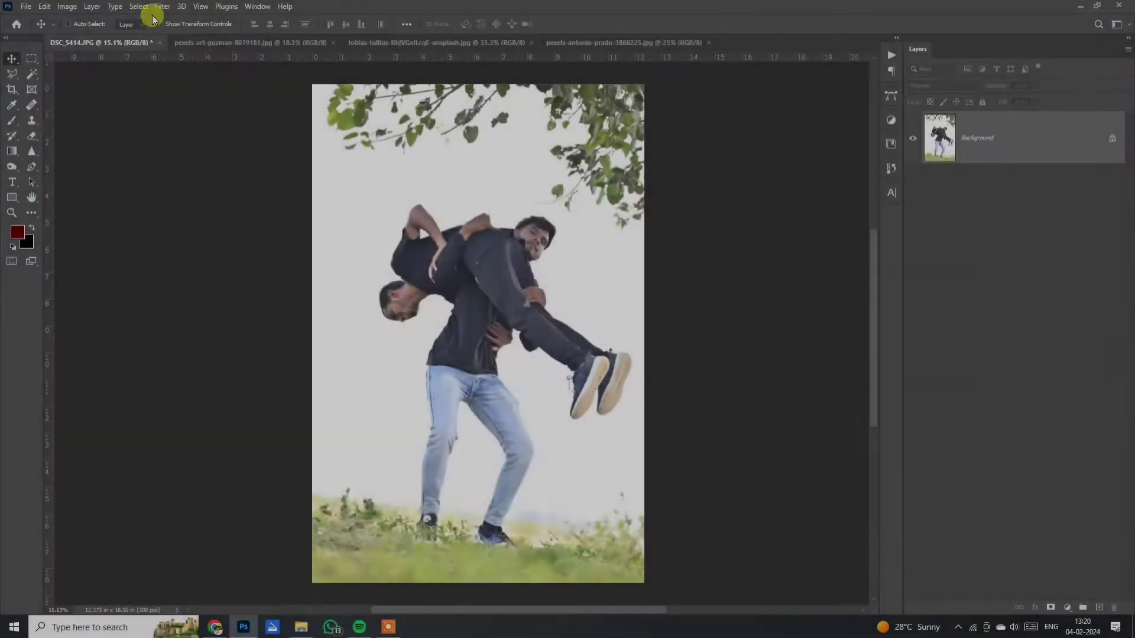
- Auto-select the two men with Select Subject and refine their edges in Select and Mask
{"action": "left_click", "coordinate": [138, 7]}
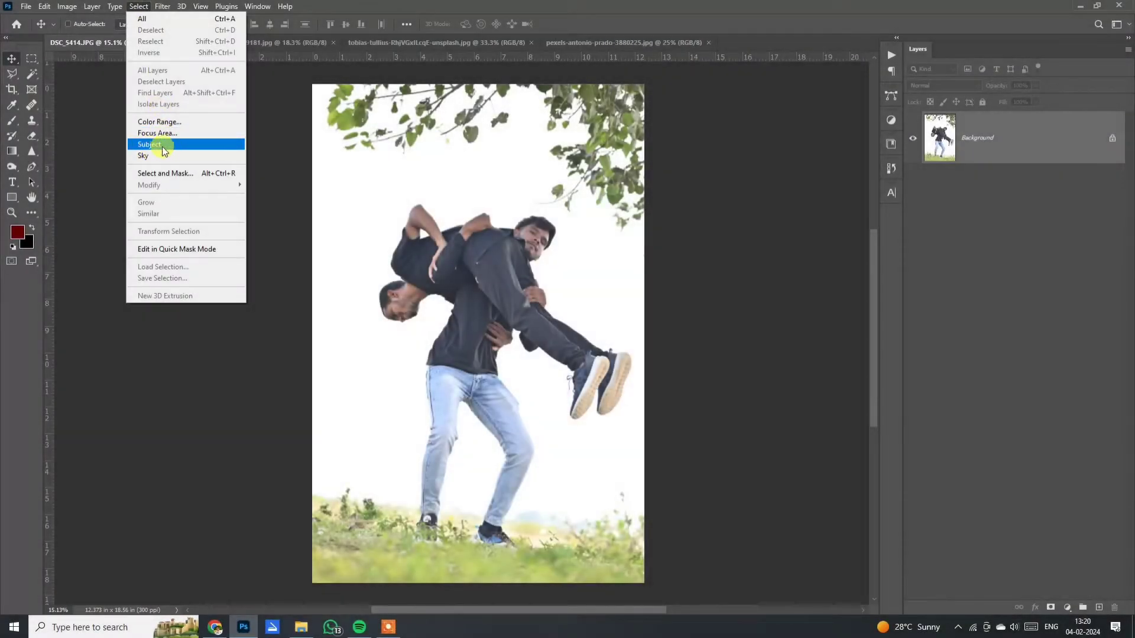
{"action": "left_click", "coordinate": [153, 144]}
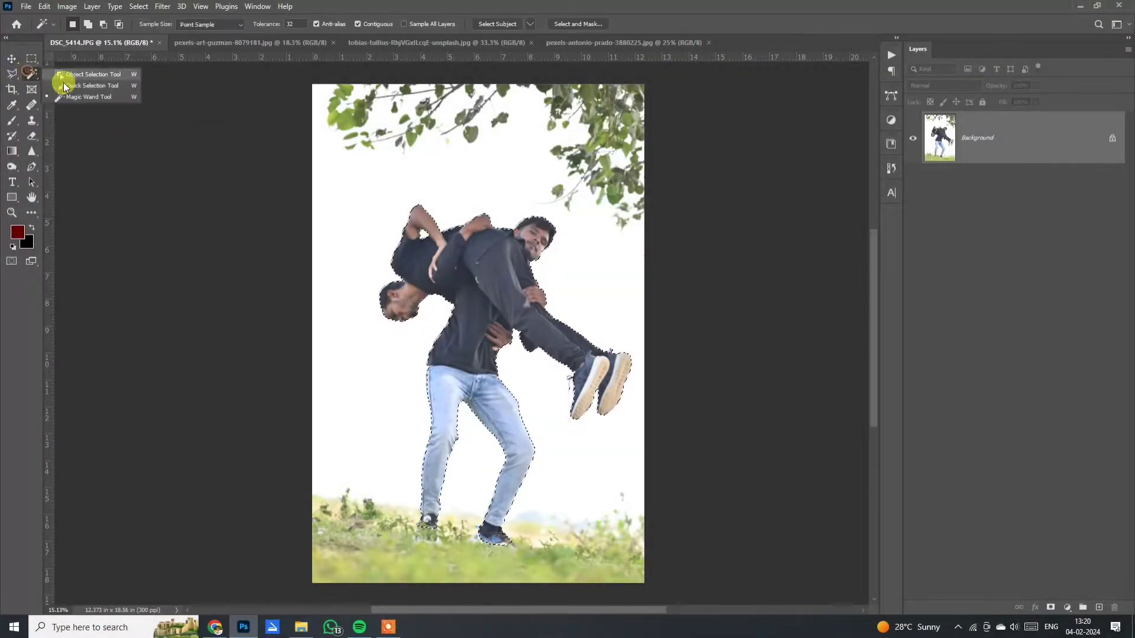
{"action": "scroll", "coordinate": [379, 296], "scroll_direction": "up", "scroll_amount": 7}
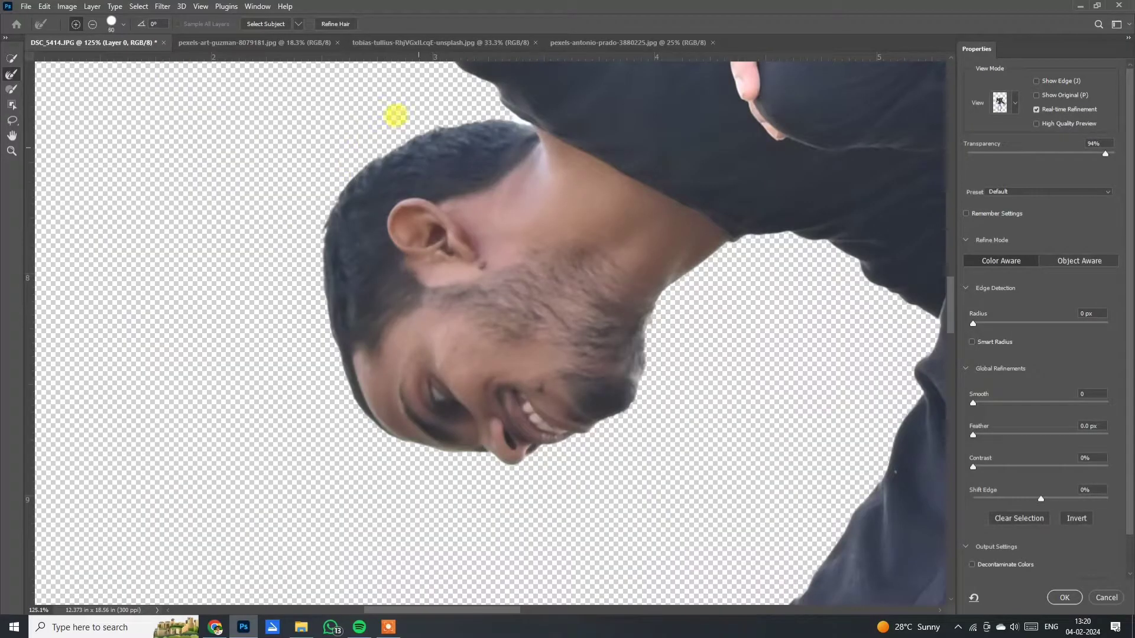
{"action": "scroll", "coordinate": [638, 240], "scroll_direction": "down", "scroll_amount": 5}
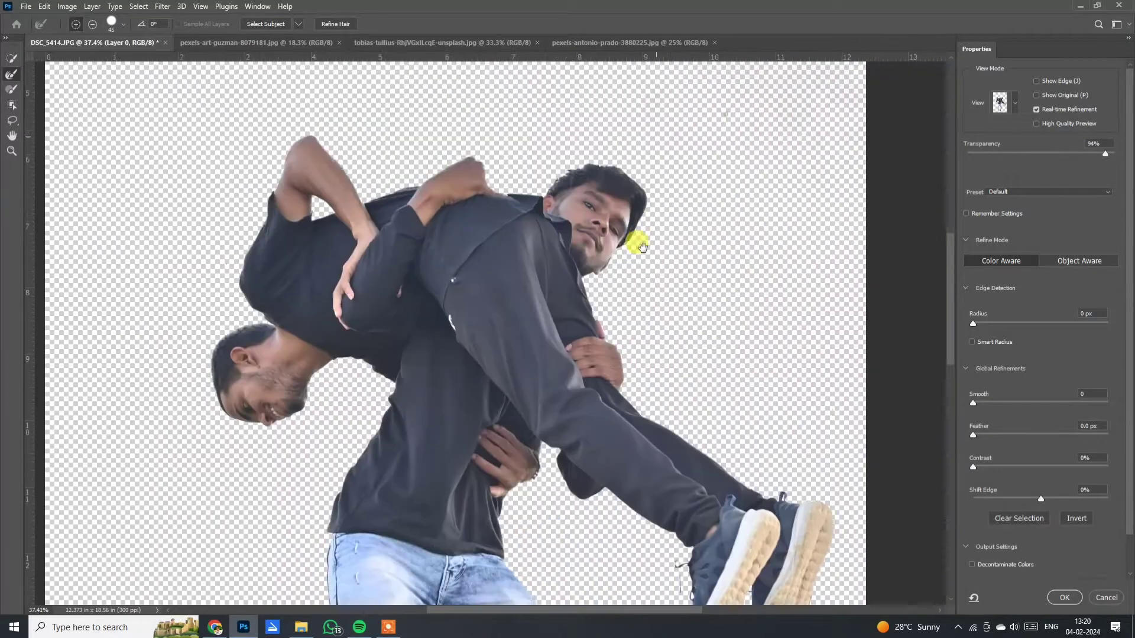
{"action": "scroll", "coordinate": [309, 182], "scroll_direction": "up", "scroll_amount": 5}
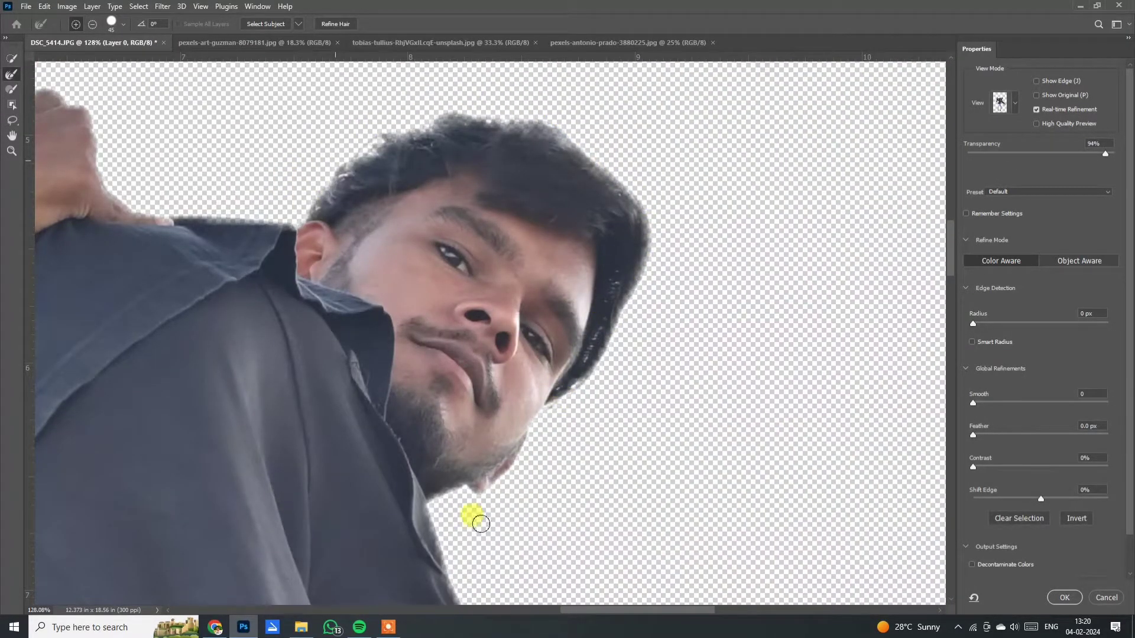
{"action": "scroll", "coordinate": [494, 367], "scroll_direction": "down", "scroll_amount": 7}
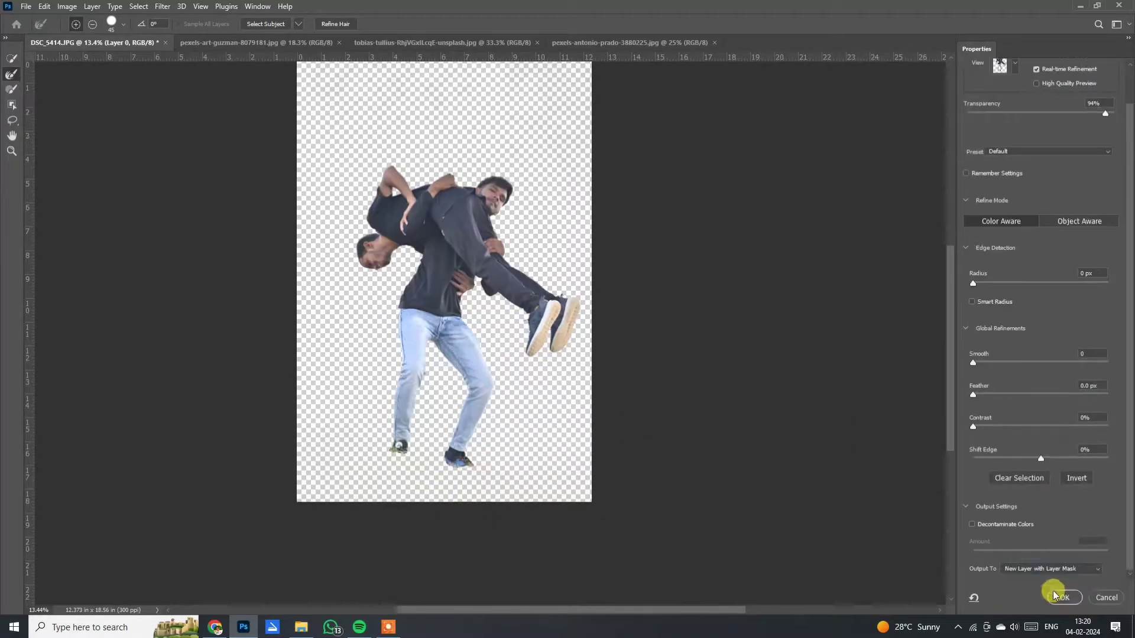
- Output the cutout as a masked copy, reload its outline as a selection, and target Background
{"action": "left_click", "coordinate": [1064, 597]}
{"action": "left_click", "coordinate": [983, 137], "text": "ctrl"}
{"action": "left_click", "coordinate": [912, 138]}
{"action": "left_click", "coordinate": [946, 190]}
- Expand the selection and Content-Aware fill the men out of the Background layer
{"action": "left_click", "coordinate": [138, 6]}
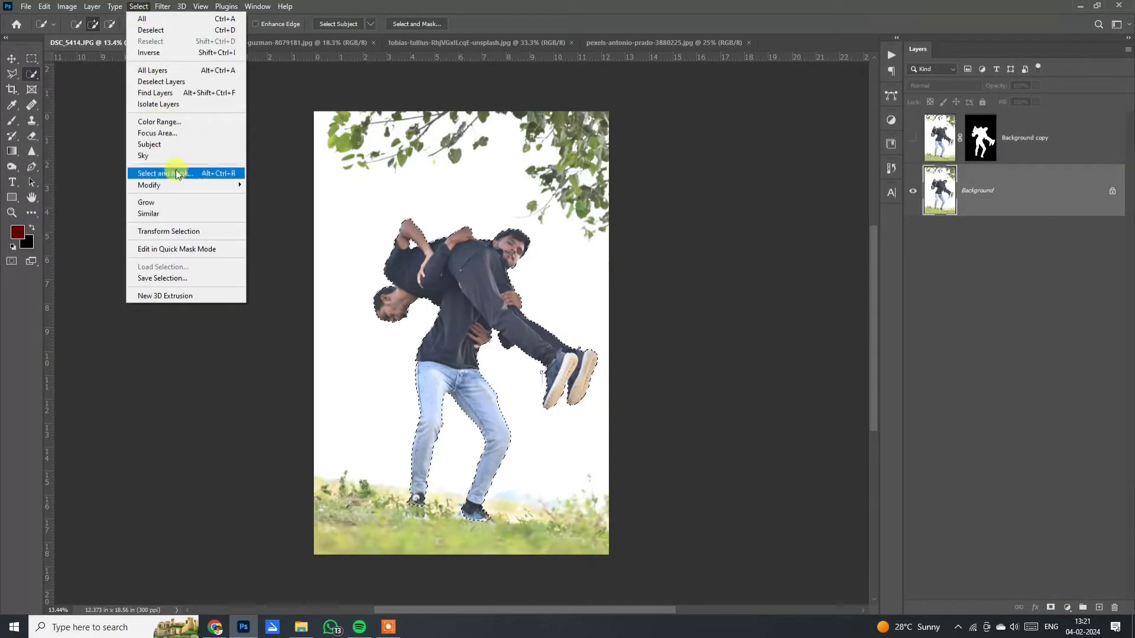
{"action": "left_click", "coordinate": [298, 204]}
{"action": "left_click", "coordinate": [623, 195]}
{"action": "left_click", "coordinate": [45, 5]}
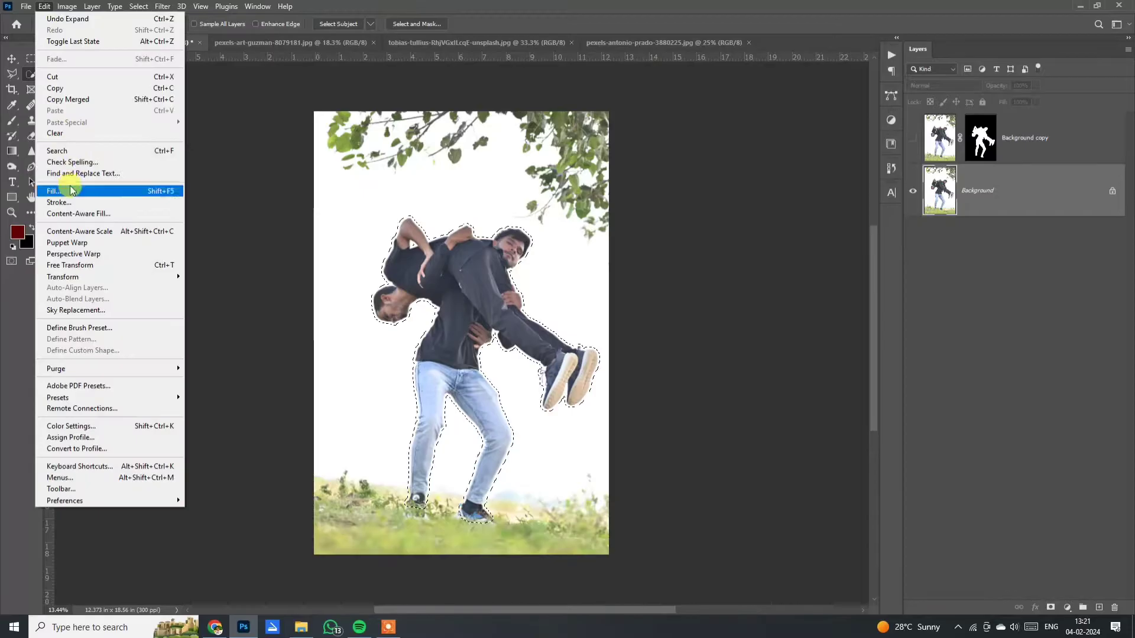
{"action": "left_click", "coordinate": [53, 185]}
{"action": "left_click", "coordinate": [683, 157]}
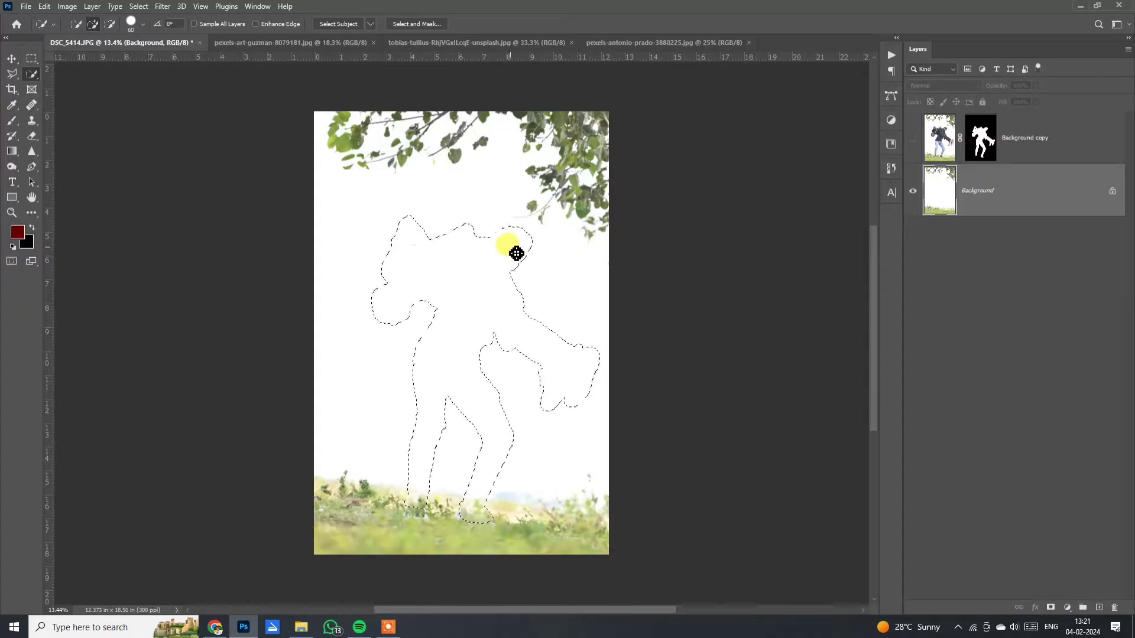
{"action": "key", "text": "ctrl+d"}
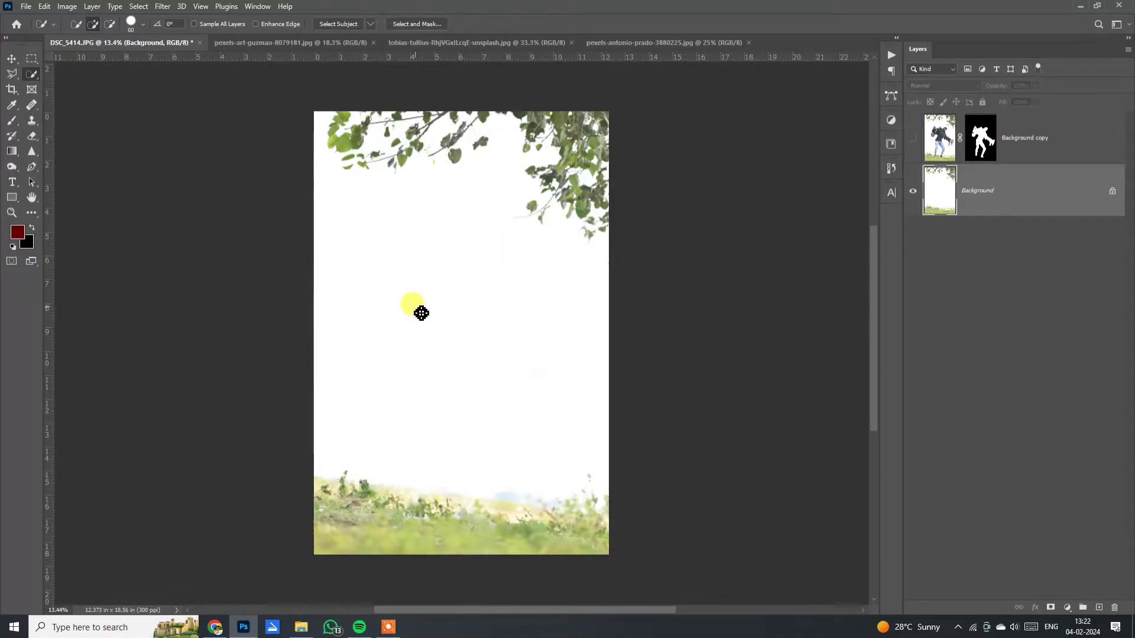
- Drag the crop box outward on the left and right to widen the canvas
{"action": "key", "text": "c"}
{"action": "left_click_drag", "start_coordinate": [302, 324], "coordinate": [243, 331]}
{"action": "left_click_drag", "start_coordinate": [692, 325], "coordinate": [739, 327]}
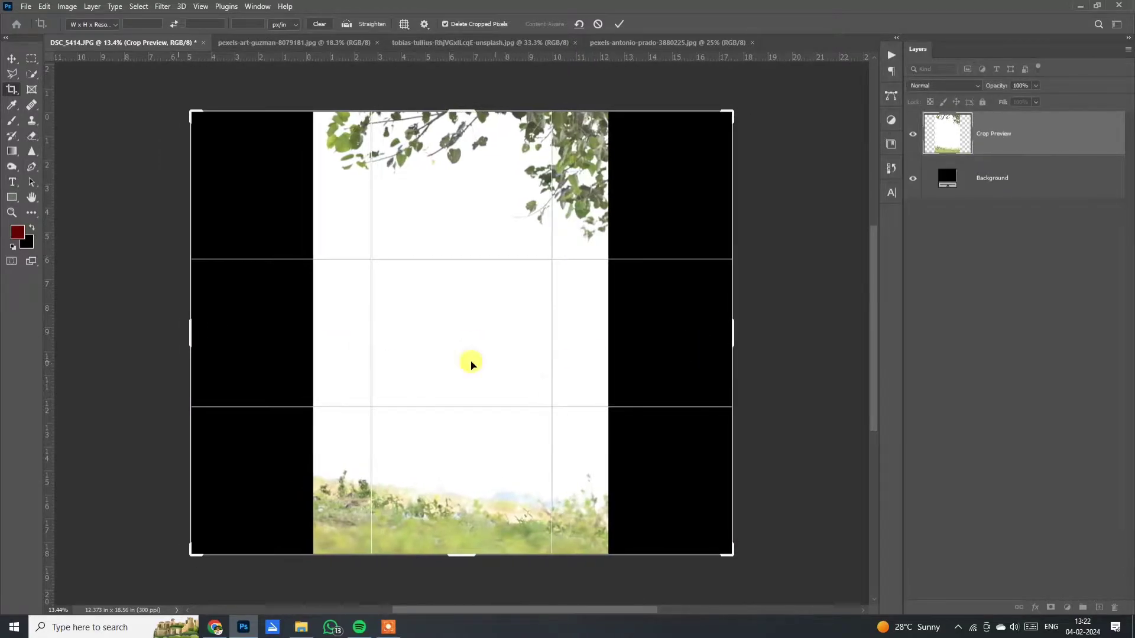
- Commit the wider crop and Content-Aware fill the black side strips with matching foliage
{"action": "key", "text": "Return"}
{"action": "key", "text": "m"}
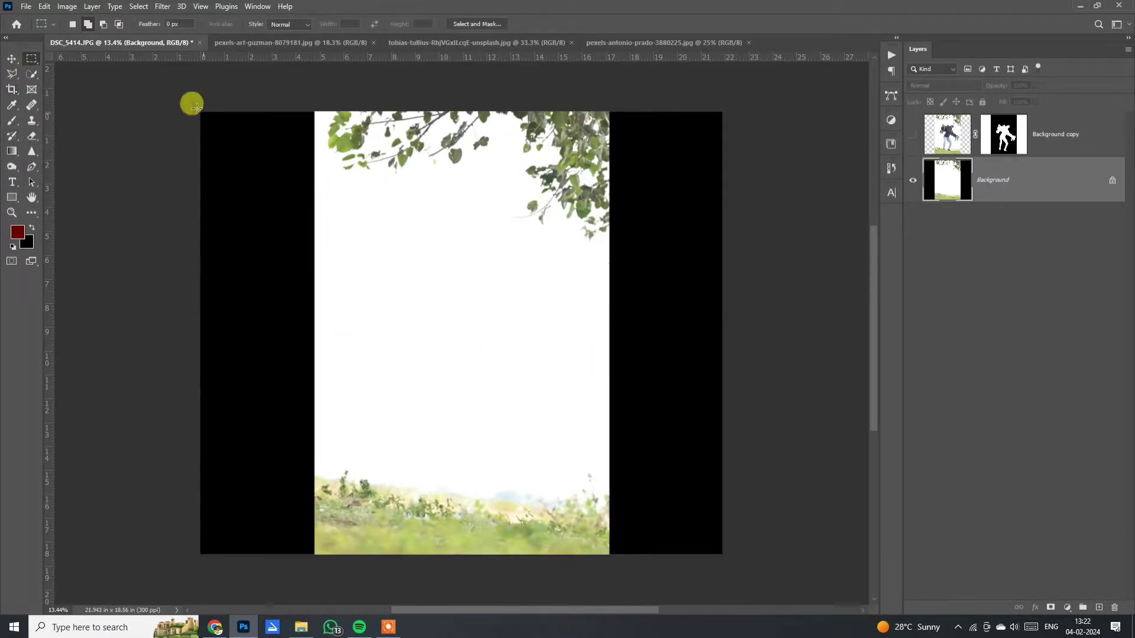
{"action": "left_click_drag", "start_coordinate": [190, 101], "coordinate": [316, 585]}
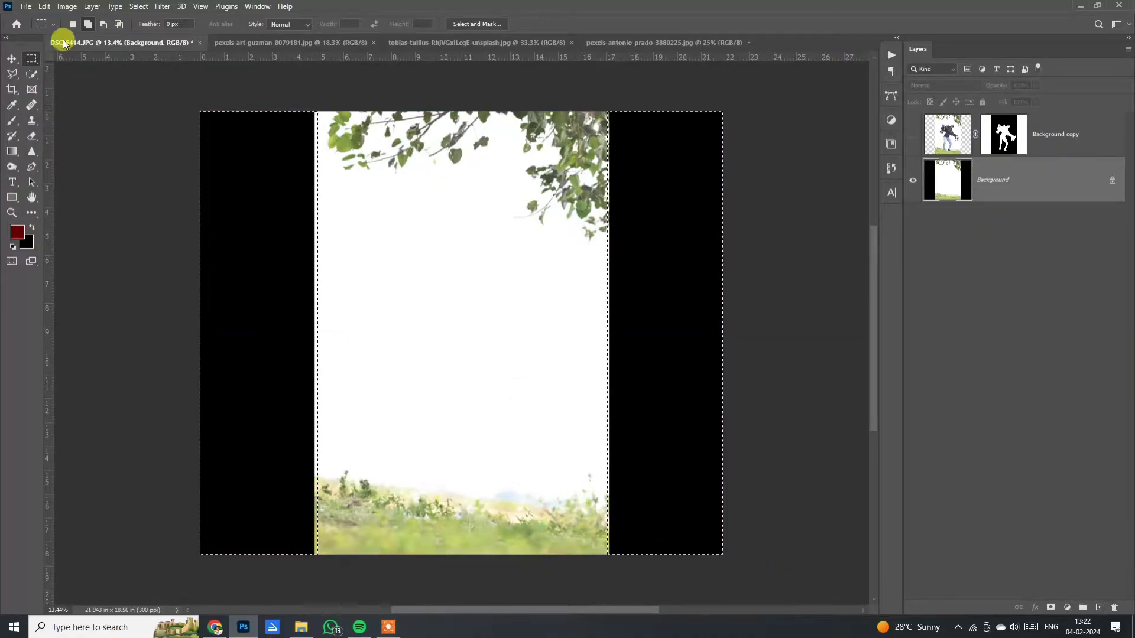
{"action": "left_click", "coordinate": [45, 6]}
{"action": "left_click", "coordinate": [65, 189]}
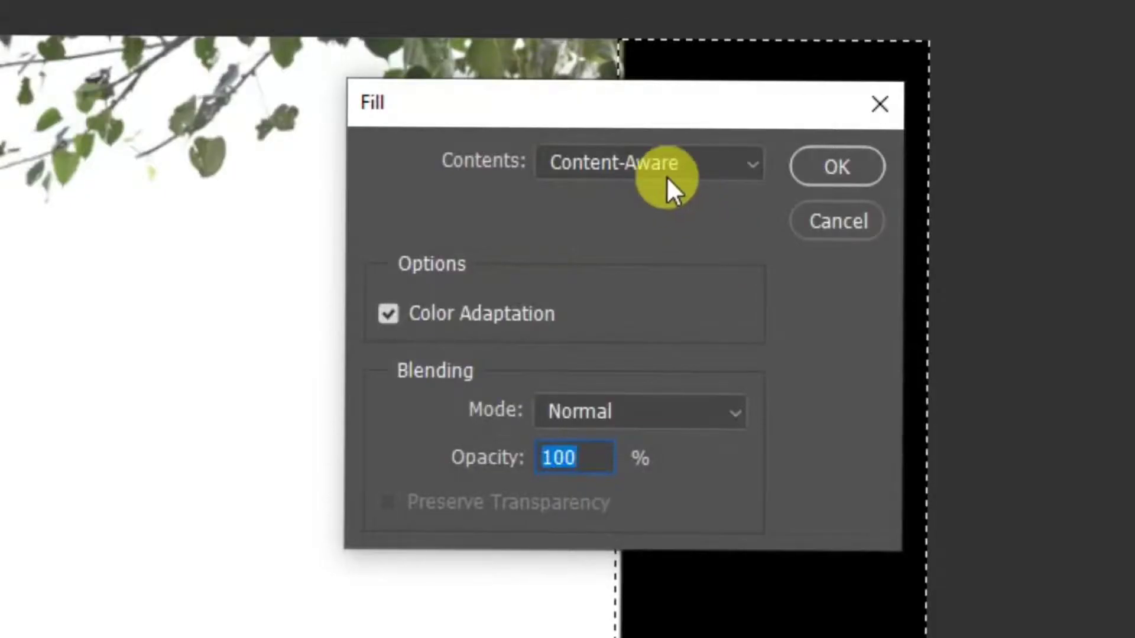
{"action": "left_click", "coordinate": [667, 178]}
{"action": "left_click", "coordinate": [640, 302]}
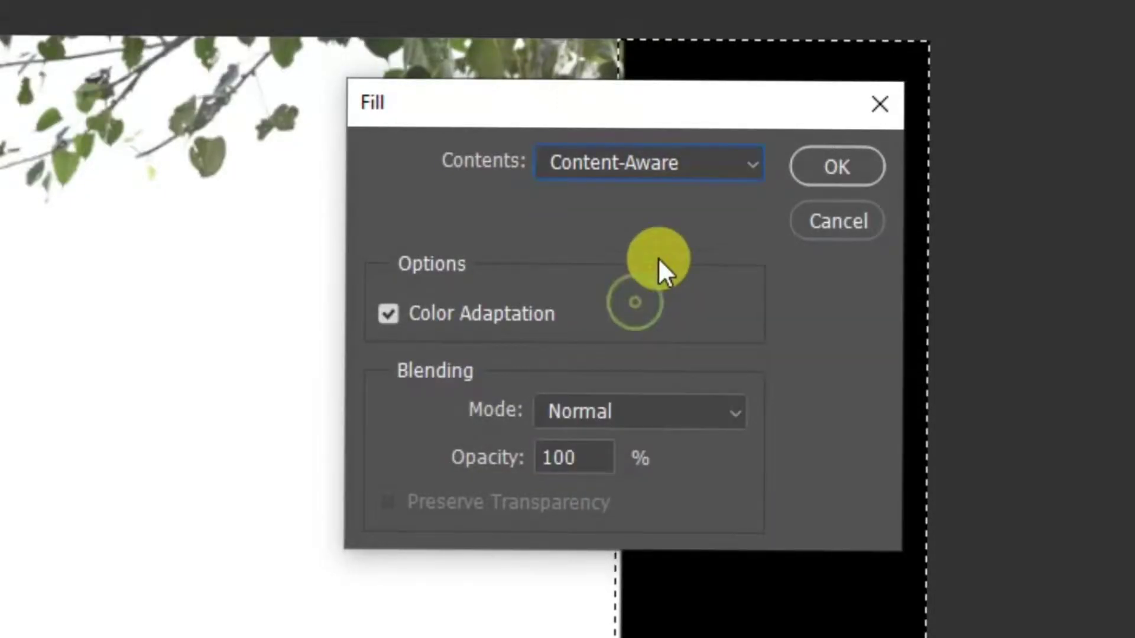
{"action": "left_click", "coordinate": [833, 167]}
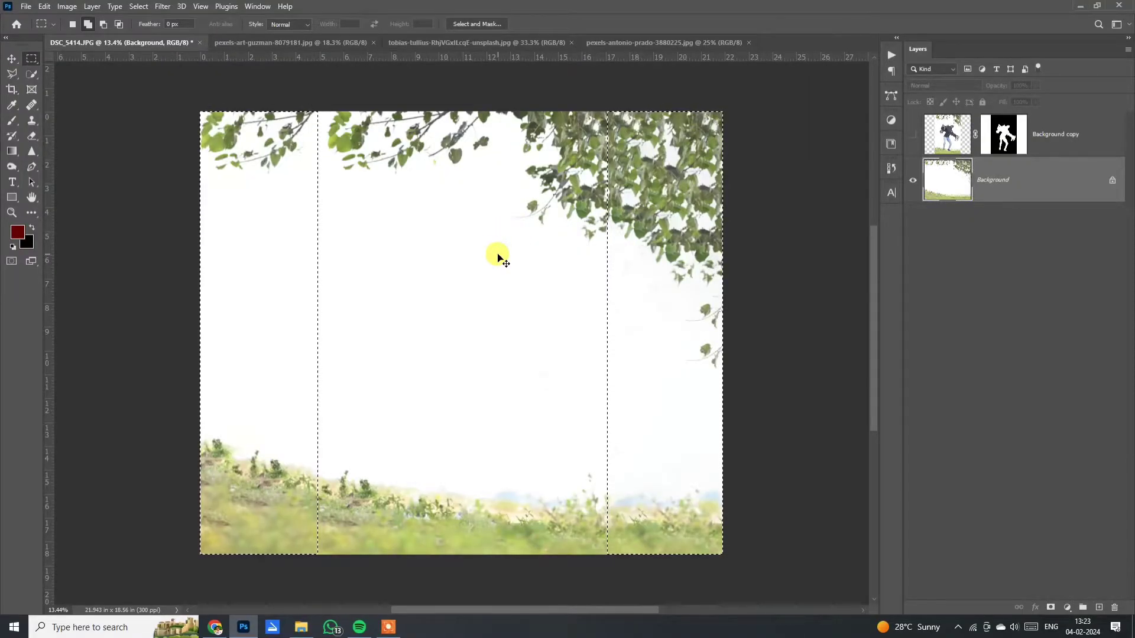
- Drag the helicopter-and-soldiers scene in as Layer 1 and scale it down to fit
{"action": "key", "text": "v"}
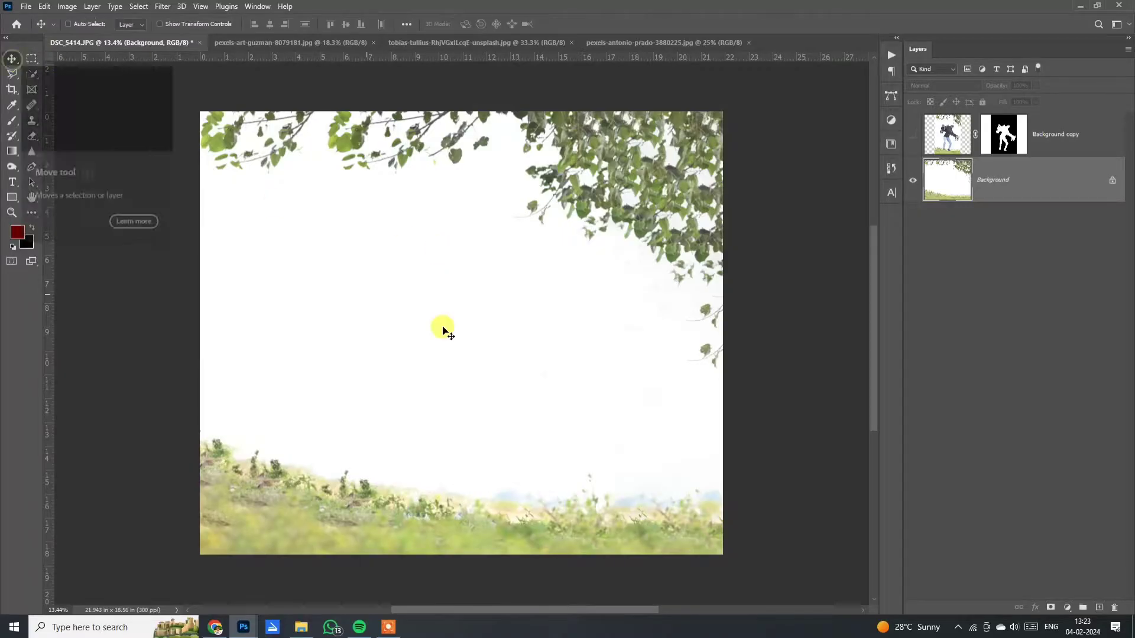
{"action": "left_click", "coordinate": [913, 135]}
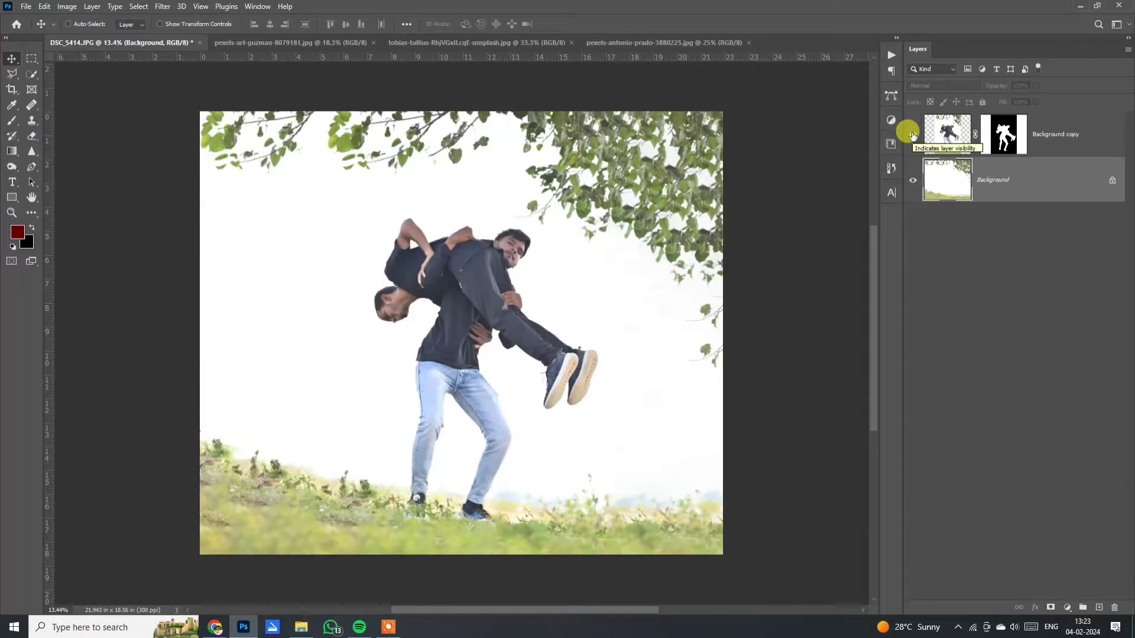
{"action": "left_click", "coordinate": [913, 135]}
{"action": "left_click", "coordinate": [595, 42]}
{"action": "mouse_move", "coordinate": [366, 177]}
{"action": "left_mouse_down"}
{"action": "mouse_move", "coordinate": [144, 43]}
{"action": "mouse_move", "coordinate": [614, 471]}
{"action": "mouse_move", "coordinate": [726, 524]}
{"action": "mouse_move", "coordinate": [746, 591]}
{"action": "mouse_move", "coordinate": [785, 587]}
{"action": "left_mouse_up"}
{"action": "key", "text": "ctrl+t"}
{"action": "key", "text": "Return"}
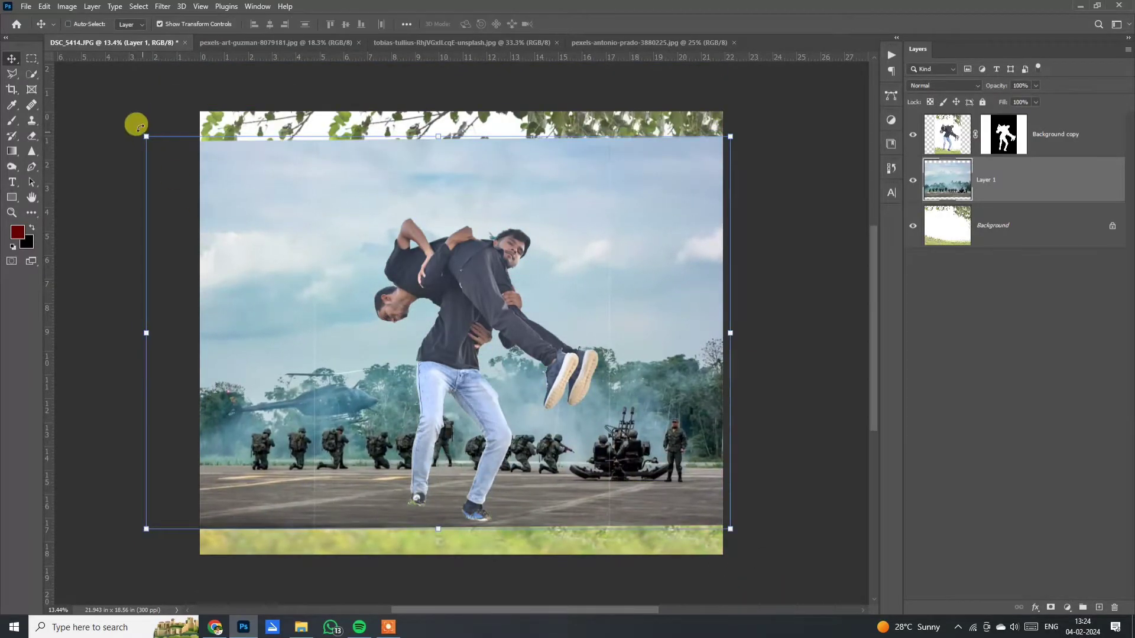
{"action": "left_click_drag", "start_coordinate": [142, 130], "coordinate": [191, 168]}
{"action": "key", "text": "Return"}
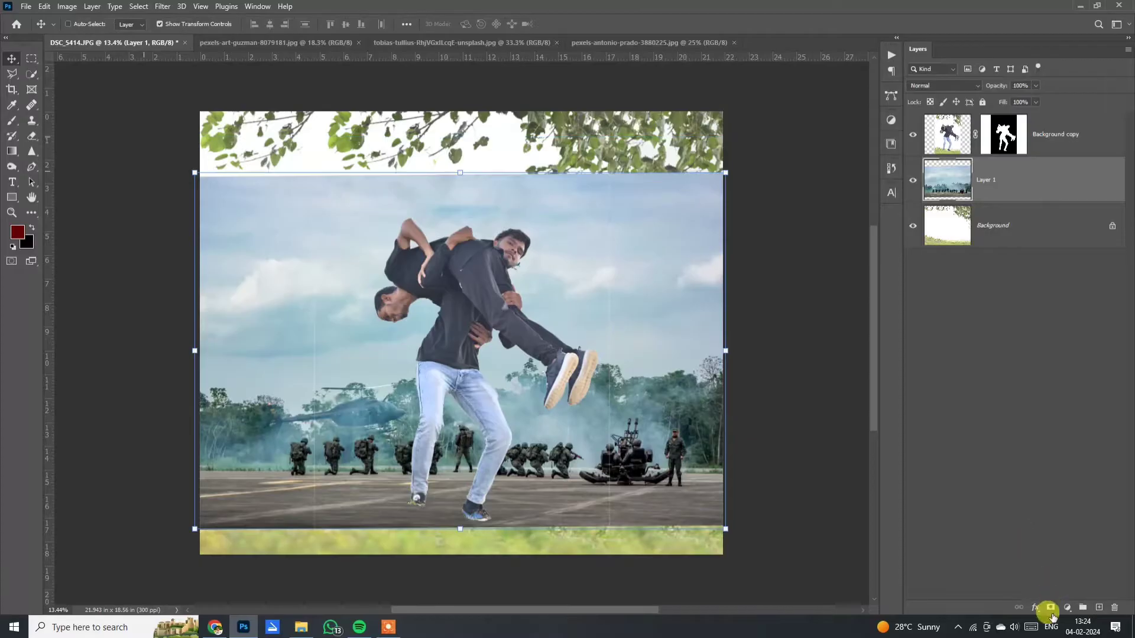
- Mask the soldiers scene and paint black to blend its bottom into the grass
{"action": "left_click", "coordinate": [1050, 609]}
{"action": "key", "text": "b"}
{"action": "key", "text": "d"}
{"action": "scroll", "coordinate": [265, 289], "scroll_direction": "down", "scroll_amount": 1}
{"action": "right_click", "coordinate": [539, 341]}
{"action": "key", "text": "Escape"}
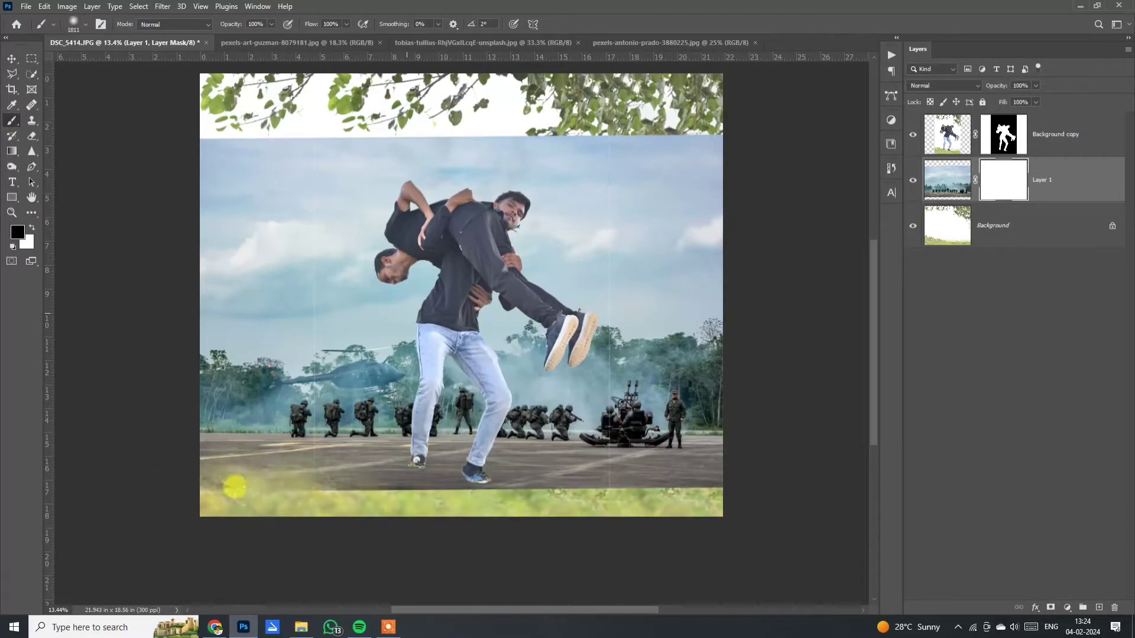
{"action": "mouse_move", "coordinate": [235, 487]}
{"action": "left_mouse_down"}
{"action": "mouse_move", "coordinate": [463, 473]}
{"action": "mouse_move", "coordinate": [246, 473]}
{"action": "mouse_move", "coordinate": [631, 514]}
{"action": "mouse_move", "coordinate": [106, 454]}
{"action": "mouse_move", "coordinate": [254, 468]}
{"action": "mouse_move", "coordinate": [204, 456]}
{"action": "left_mouse_up"}
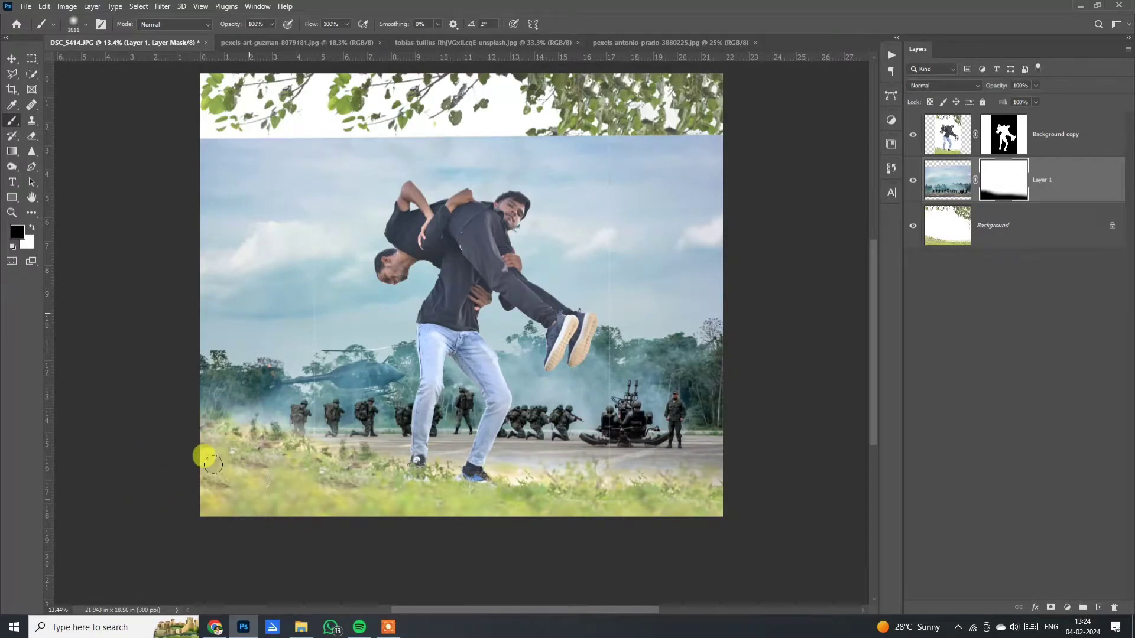
{"action": "scroll", "coordinate": [354, 502], "scroll_direction": "up", "scroll_amount": 2}
{"action": "mouse_move", "coordinate": [152, 160]}
{"action": "left_mouse_down"}
{"action": "mouse_move", "coordinate": [658, 215]}
{"action": "mouse_move", "coordinate": [514, 215]}
{"action": "mouse_move", "coordinate": [242, 263]}
{"action": "left_mouse_up"}
- Bring the misty forest photo in and enlarge it over the upper canvas
{"action": "key", "text": "v"}
{"action": "left_click", "coordinate": [518, 43]}
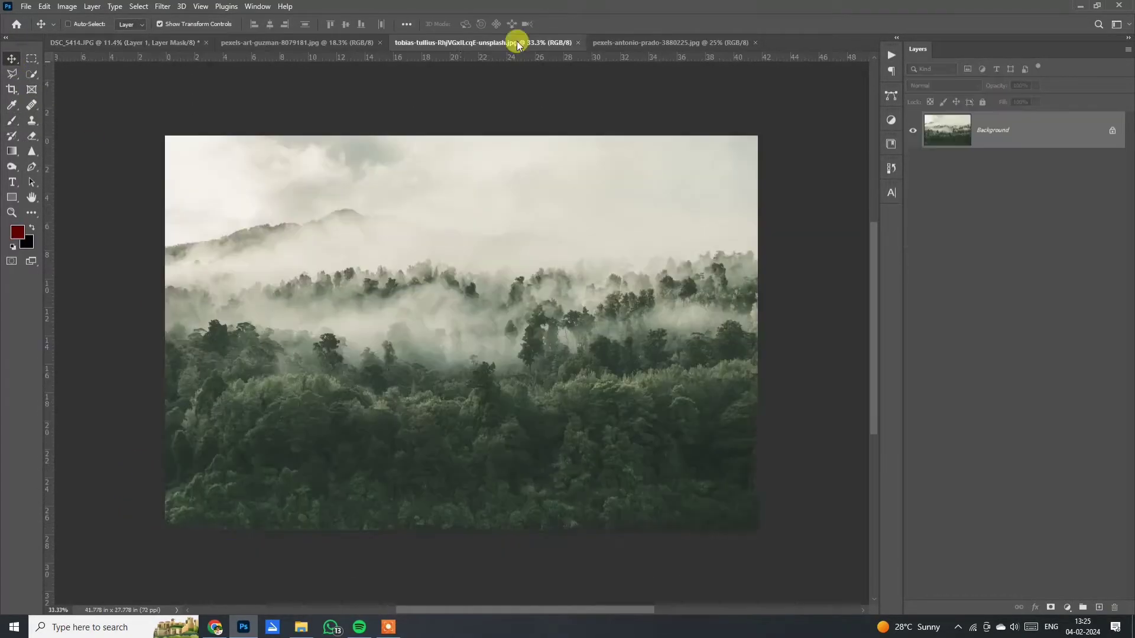
{"action": "mouse_move", "coordinate": [449, 283]}
{"action": "left_mouse_down"}
{"action": "mouse_move", "coordinate": [278, 372]}
{"action": "mouse_move", "coordinate": [342, 438]}
{"action": "left_mouse_up"}
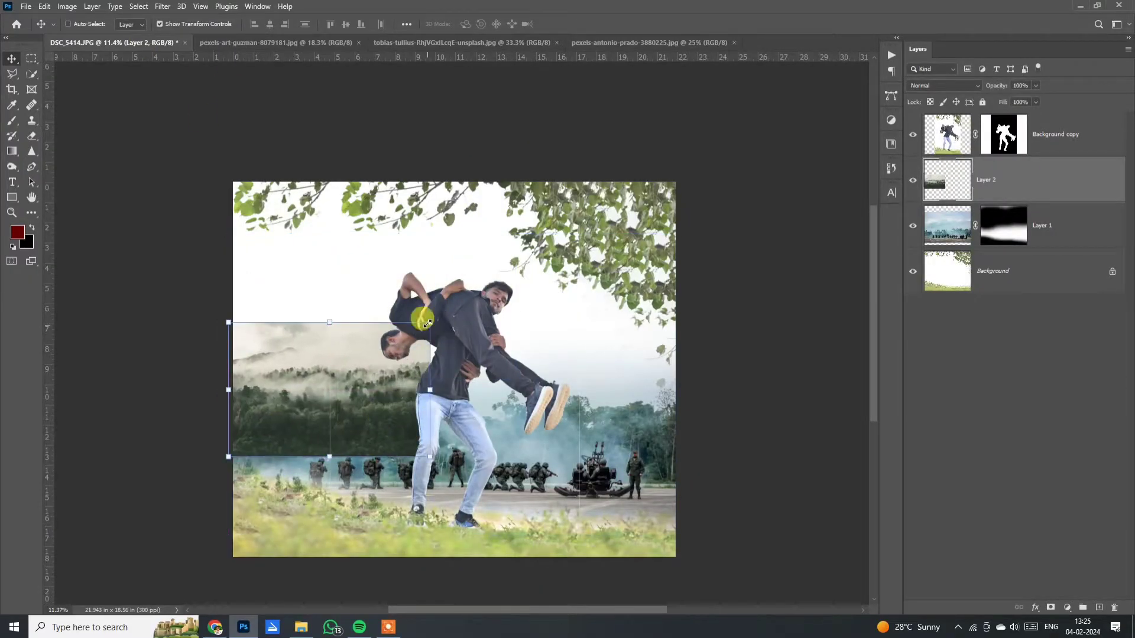
{"action": "left_click_drag", "start_coordinate": [427, 322], "coordinate": [760, 286]}
{"action": "key", "text": "Return"}
- Mask the forest layer and paint to reveal the soldiers beneath it
{"action": "left_click", "coordinate": [1041, 604]}
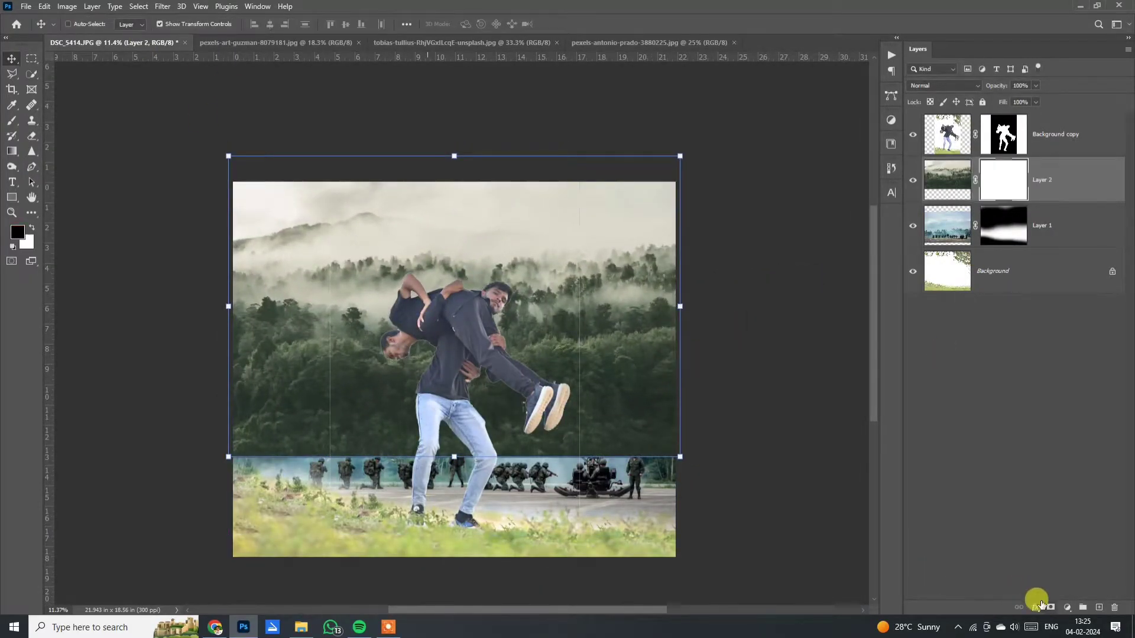
{"action": "key", "text": "b"}
{"action": "mouse_move", "coordinate": [203, 443]}
{"action": "left_mouse_down"}
{"action": "mouse_move", "coordinate": [600, 443]}
{"action": "mouse_move", "coordinate": [170, 423]}
{"action": "left_mouse_up"}
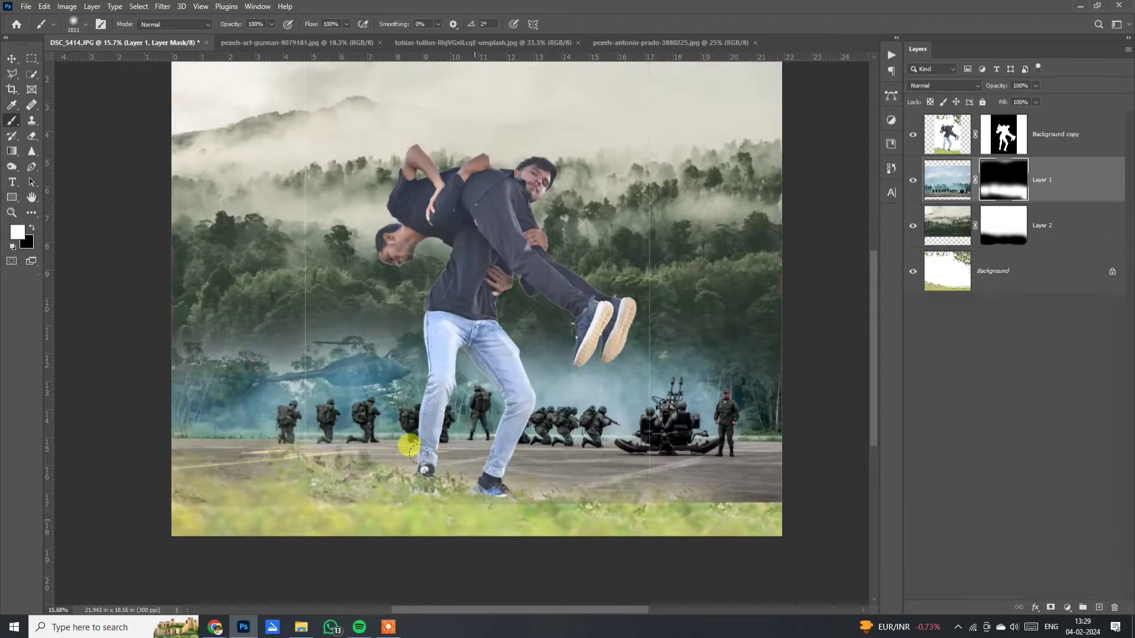
{"action": "scroll", "coordinate": [408, 449], "scroll_direction": "down", "scroll_amount": 1}
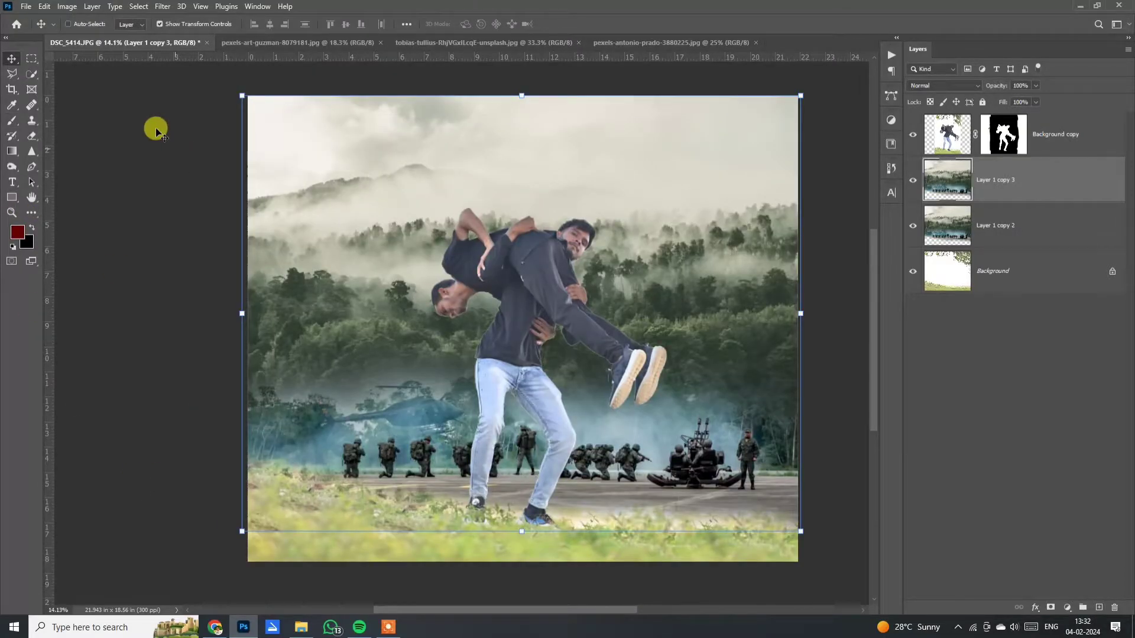
- Soften Layer 1 copy 3 with a small-radius Gaussian Blur
{"action": "left_click", "coordinate": [163, 7]}
{"action": "mouse_move", "coordinate": [212, 158]}
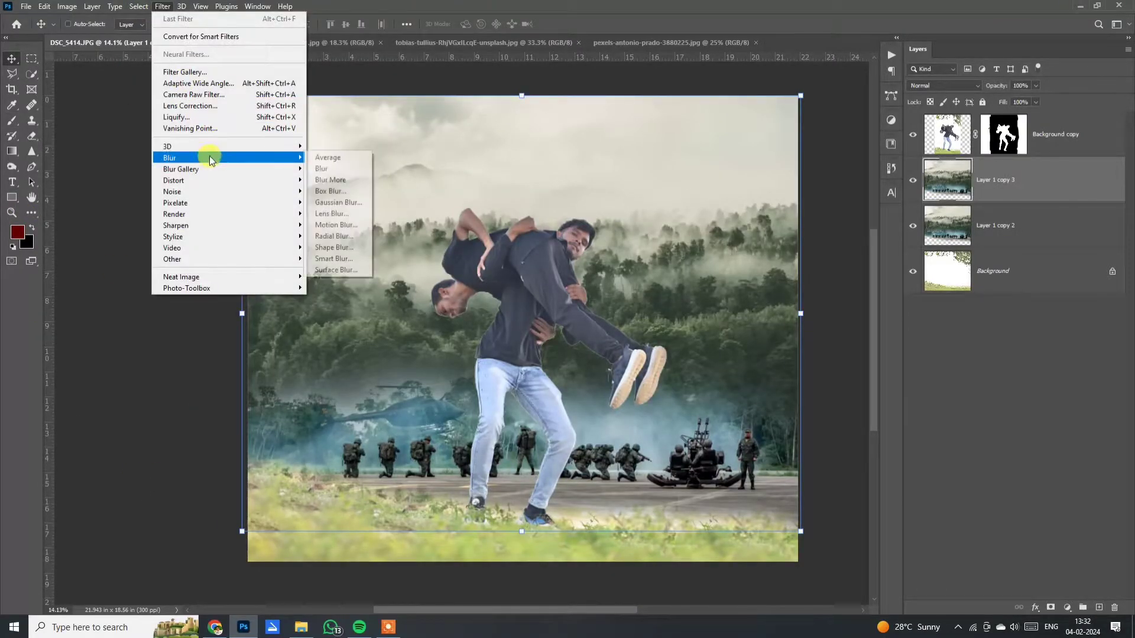
{"action": "left_click", "coordinate": [357, 204]}
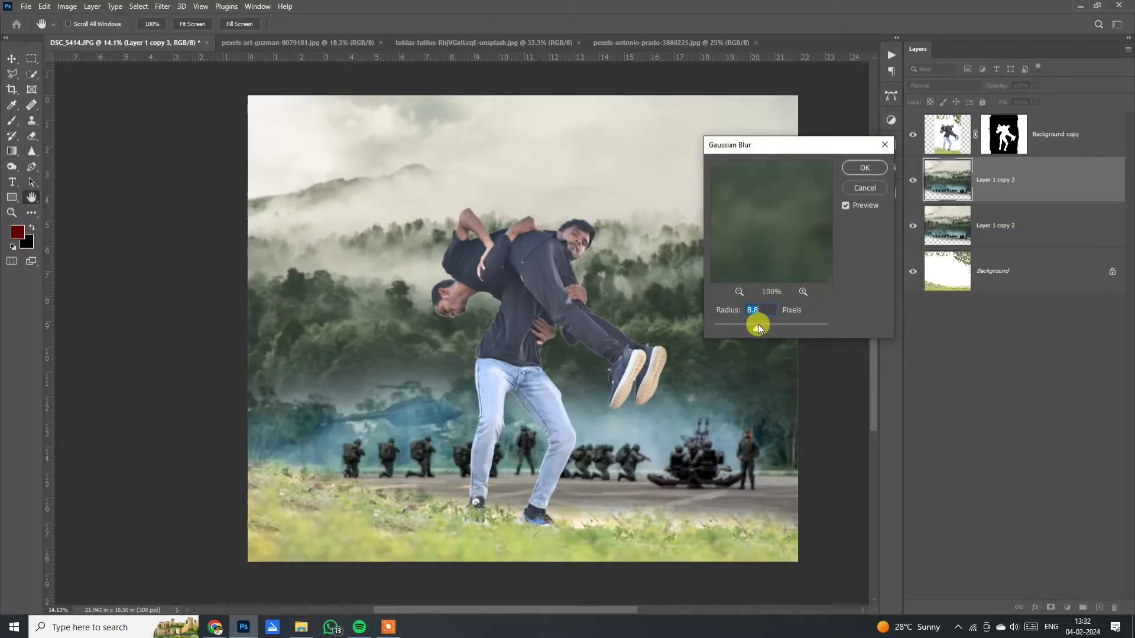
{"action": "left_click_drag", "start_coordinate": [759, 325], "coordinate": [725, 331]}
{"action": "left_click_drag", "start_coordinate": [754, 326], "coordinate": [759, 327]}
{"action": "left_click", "coordinate": [864, 167]}
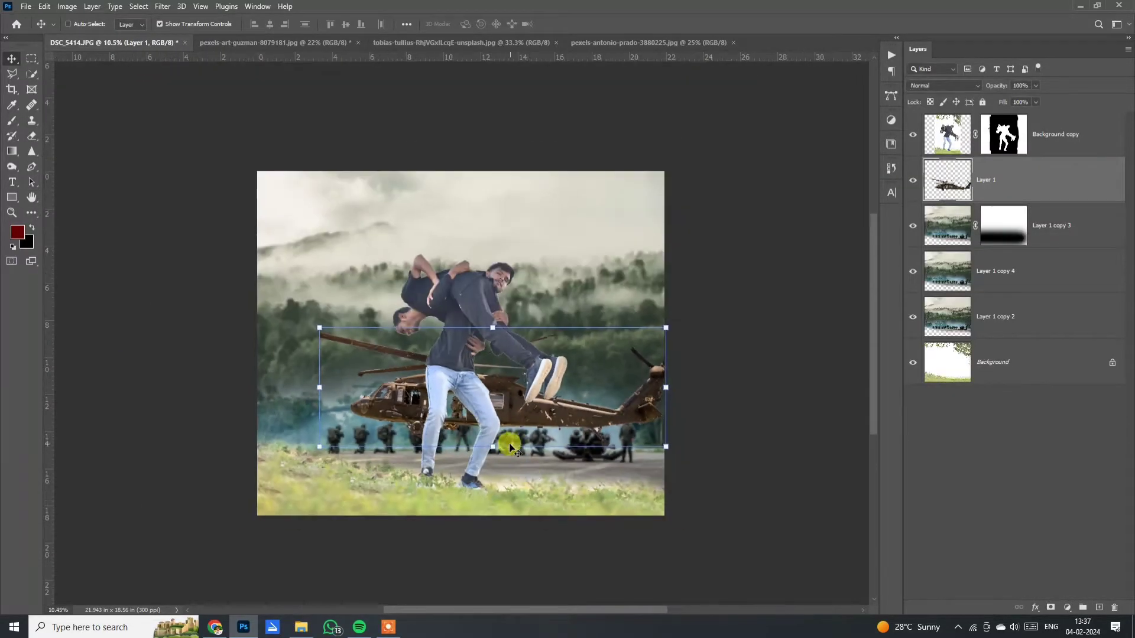
- Enlarge the helicopter to about 141% and shift it to the right
{"action": "left_click_drag", "start_coordinate": [509, 448], "coordinate": [520, 467]}
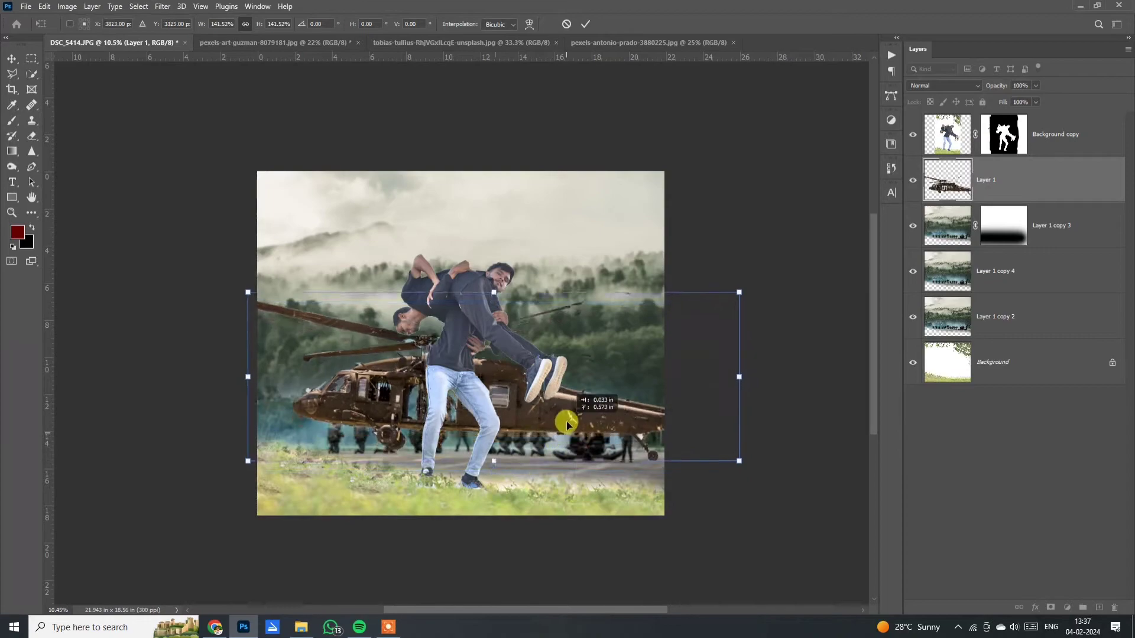
{"action": "left_click_drag", "start_coordinate": [566, 427], "coordinate": [581, 436]}
{"action": "key", "text": "Return"}
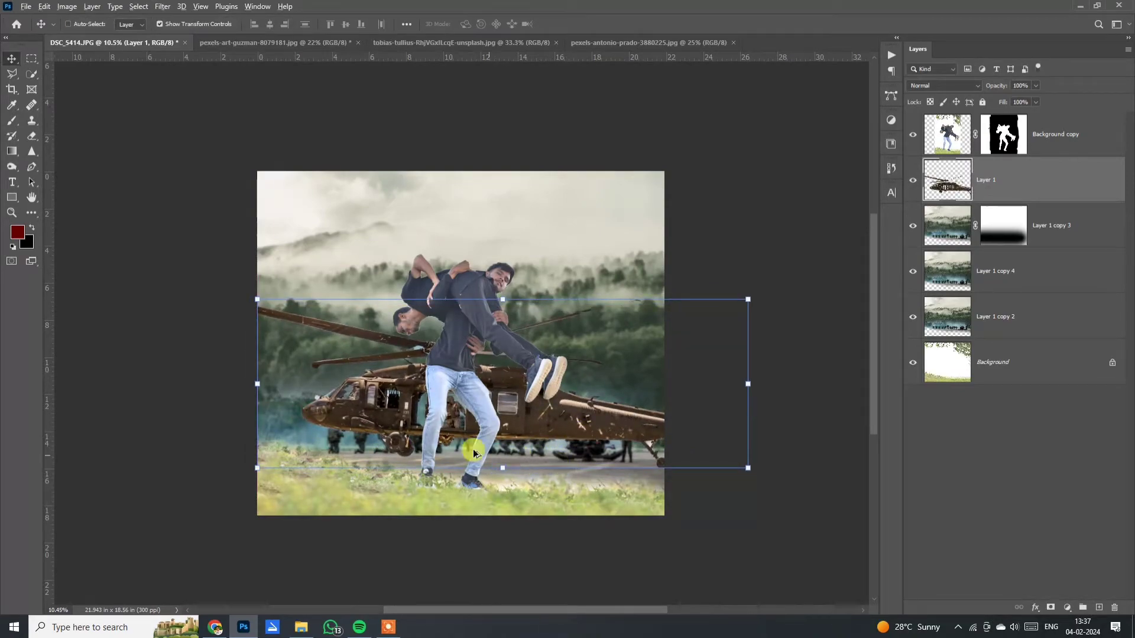
{"action": "scroll", "coordinate": [435, 421], "scroll_direction": "up", "scroll_amount": 2}
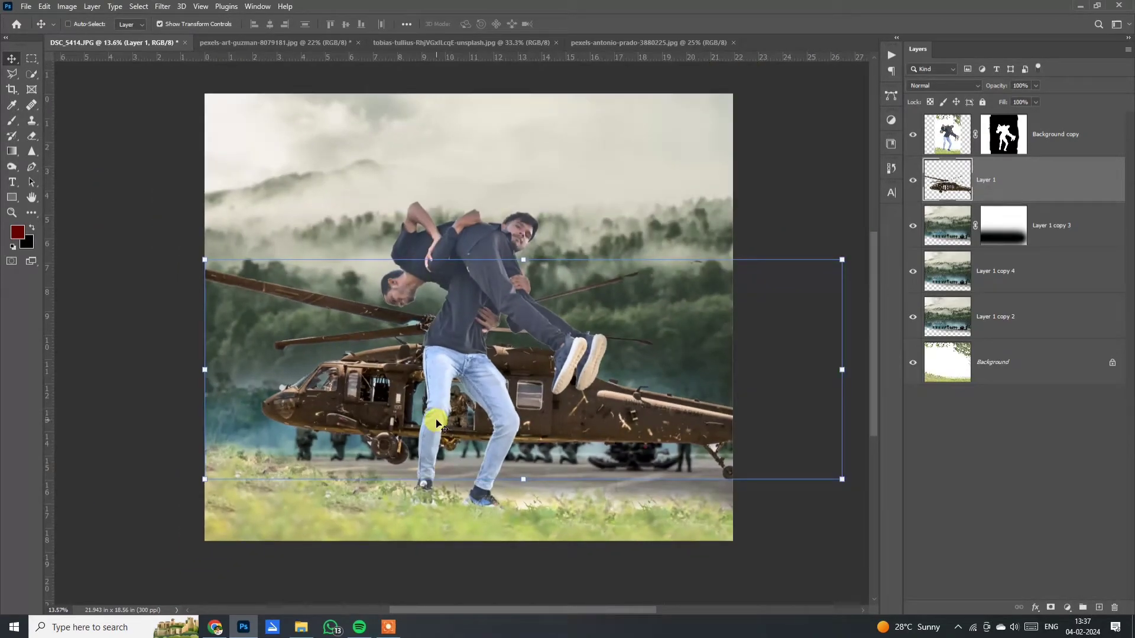
- Blur the helicopter with a Gaussian Blur at radius 12.5
{"action": "left_click", "coordinate": [162, 6]}
{"action": "left_click", "coordinate": [342, 218]}
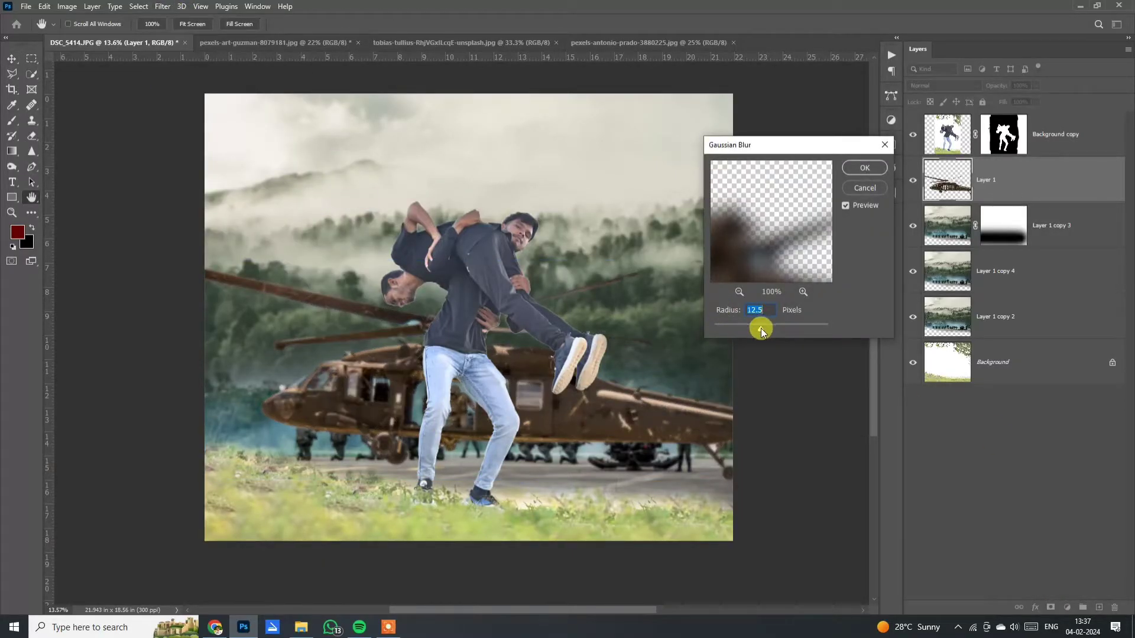
{"action": "left_click", "coordinate": [864, 168]}
{"action": "key", "text": "v"}
{"action": "left_click", "coordinate": [1067, 608]}
- Add a Solid Color fill layer clipped to the helicopter layer
{"action": "left_click", "coordinate": [1064, 400]}
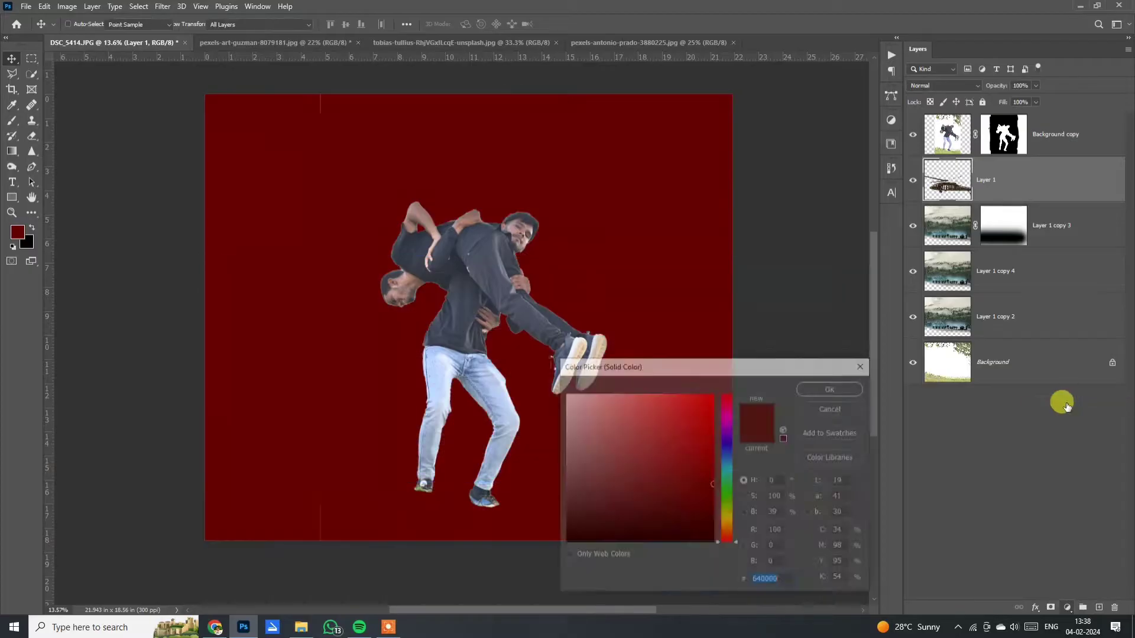
{"action": "left_click", "coordinate": [728, 491]}
{"action": "left_click", "coordinate": [720, 456]}
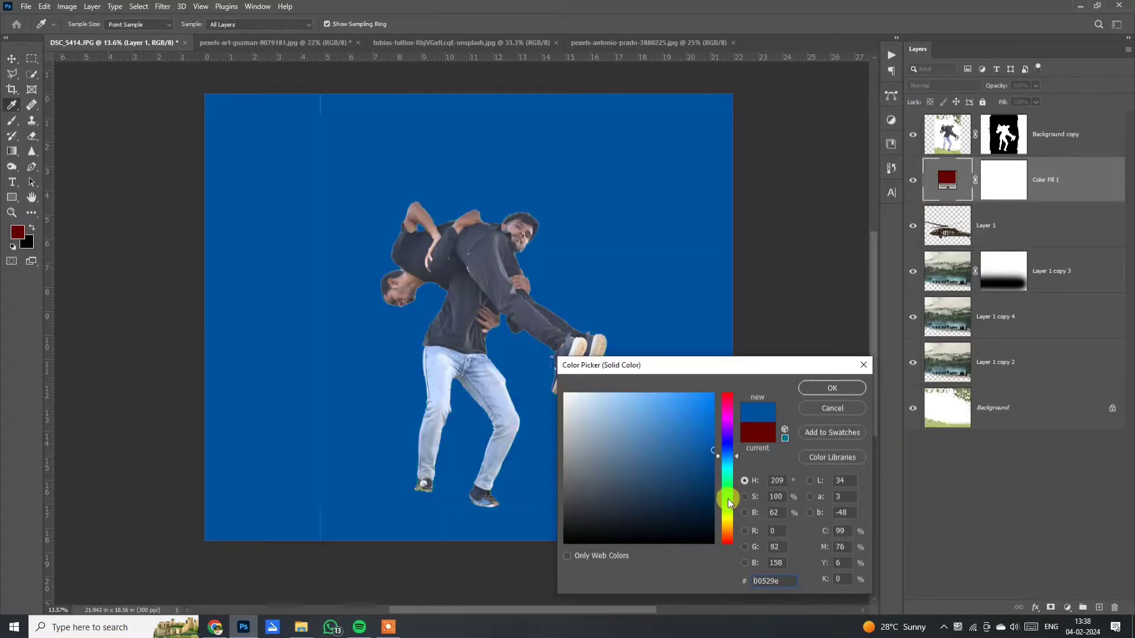
{"action": "left_click", "coordinate": [730, 502]}
{"action": "left_click", "coordinate": [702, 425]}
{"action": "left_click", "coordinate": [832, 388]}
- Make the fill blue in Color mode at 51% opacity, 37% fill, and raise the helicopter
{"action": "left_click", "coordinate": [1076, 202], "text": "alt"}
{"action": "left_click", "coordinate": [943, 85]}
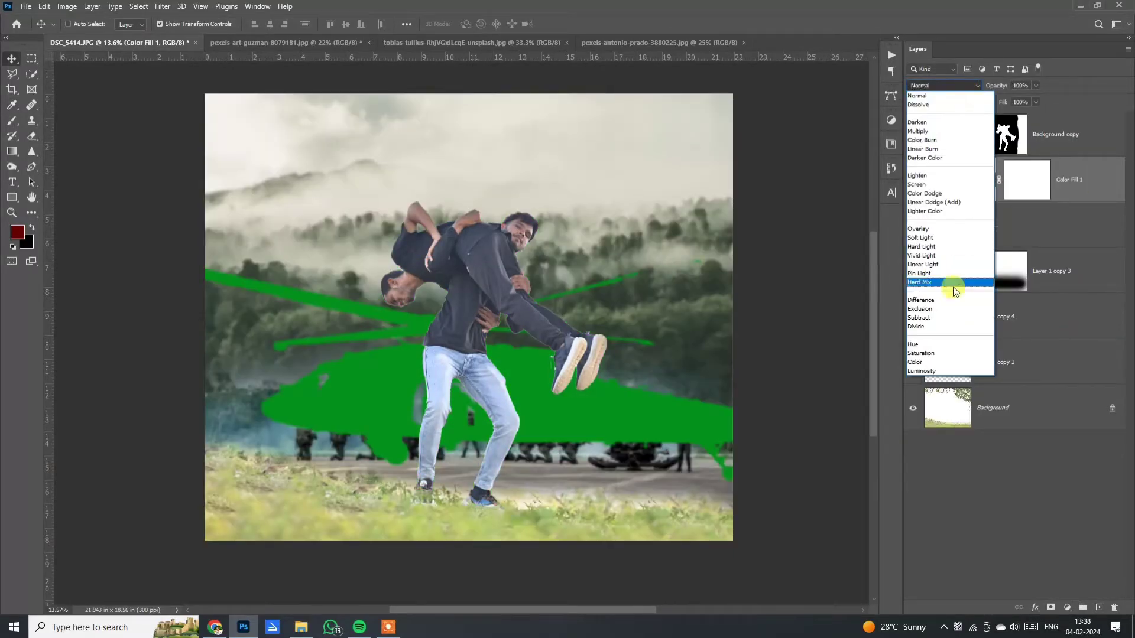
{"action": "left_click", "coordinate": [915, 362]}
{"action": "mouse_move", "coordinate": [1035, 85]}
{"action": "left_mouse_down"}
{"action": "mouse_move", "coordinate": [993, 118]}
{"action": "mouse_move", "coordinate": [1056, 105]}
{"action": "left_mouse_up"}
{"action": "double_click", "coordinate": [971, 179]}
{"action": "left_click", "coordinate": [722, 451]}
{"action": "left_click", "coordinate": [822, 385]}
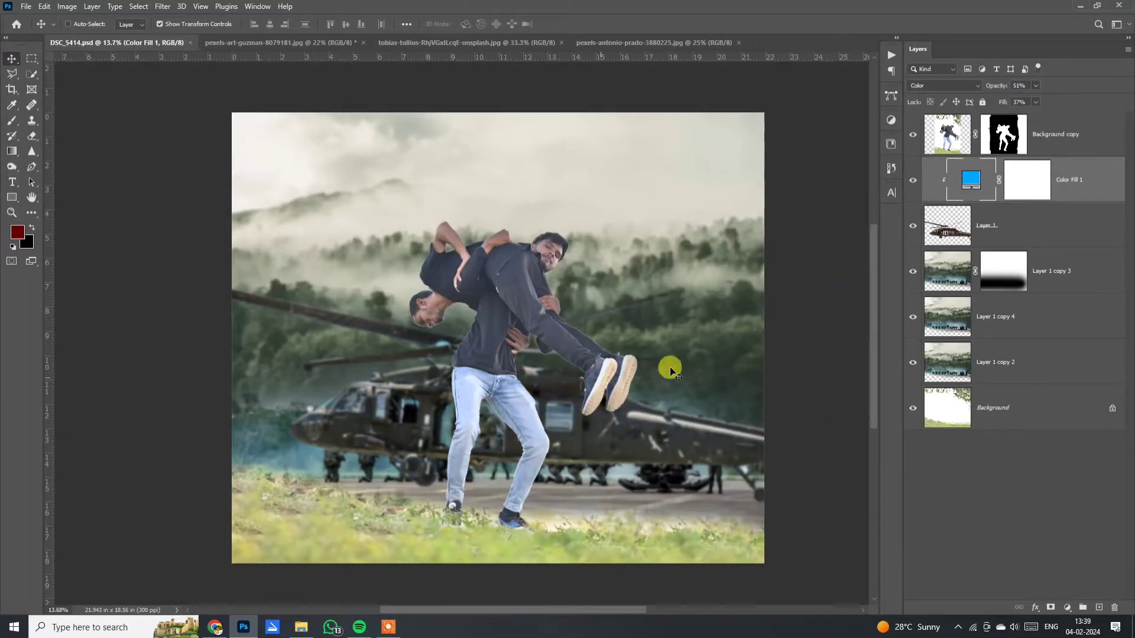
{"action": "left_click_drag", "start_coordinate": [659, 462], "coordinate": [661, 412]}
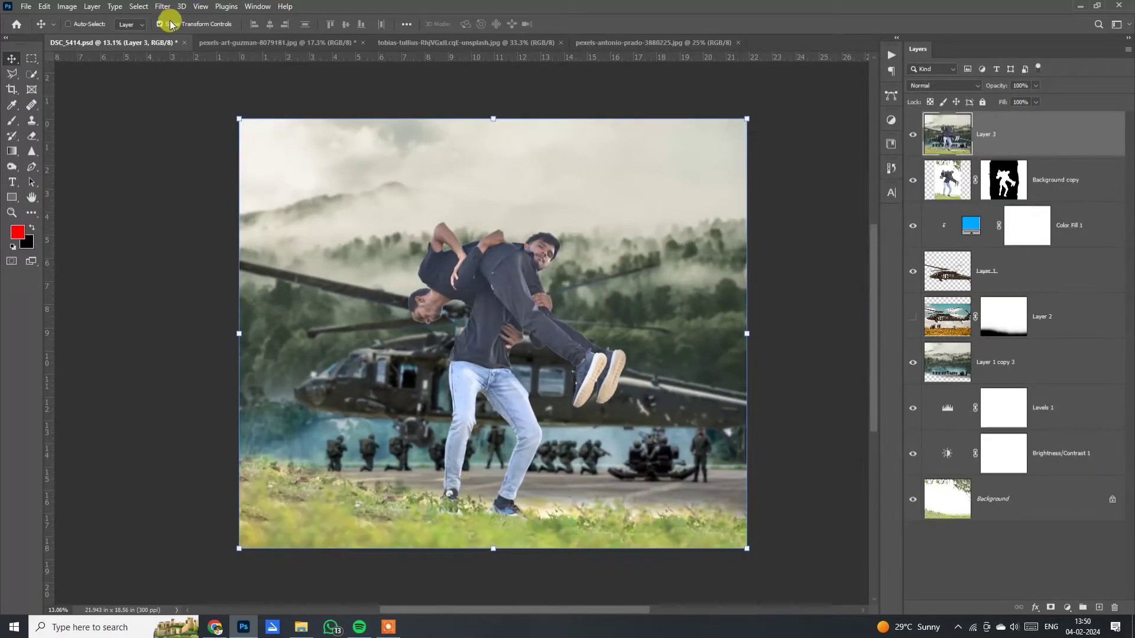
- In Camera Raw Filter, raise exposure, contrast, highlights and clarity on the merged composite
{"action": "left_click", "coordinate": [163, 6]}
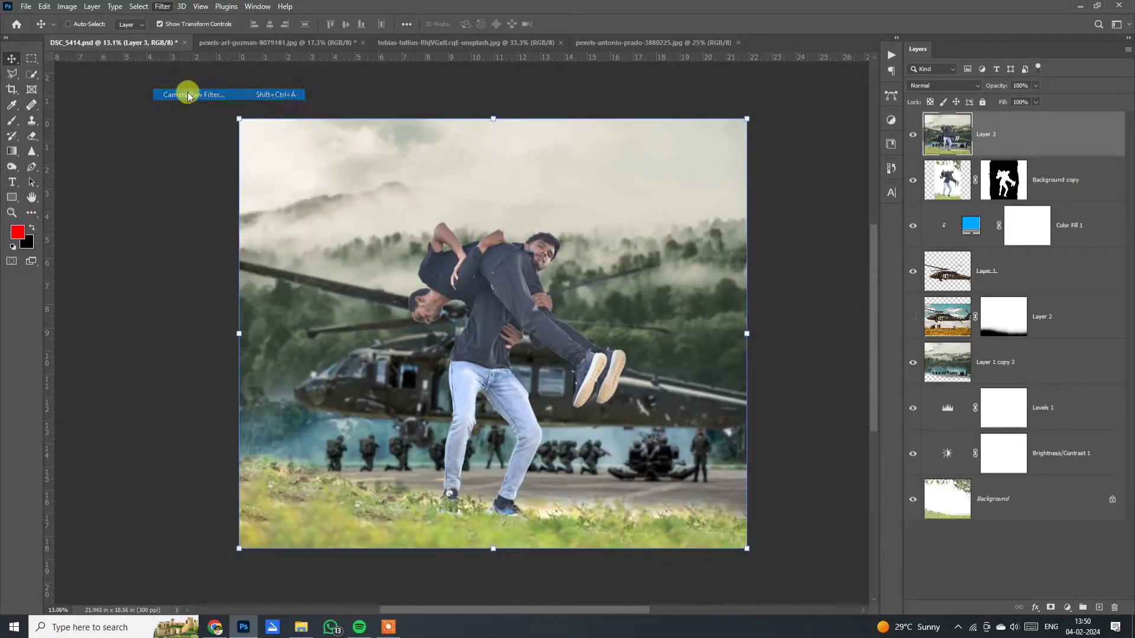
{"action": "left_click", "coordinate": [185, 93]}
{"action": "mouse_move", "coordinate": [996, 283]}
{"action": "left_mouse_down"}
{"action": "mouse_move", "coordinate": [1012, 318]}
{"action": "mouse_move", "coordinate": [980, 335]}
{"action": "mouse_move", "coordinate": [1010, 353]}
{"action": "mouse_move", "coordinate": [980, 370]}
{"action": "left_mouse_up"}
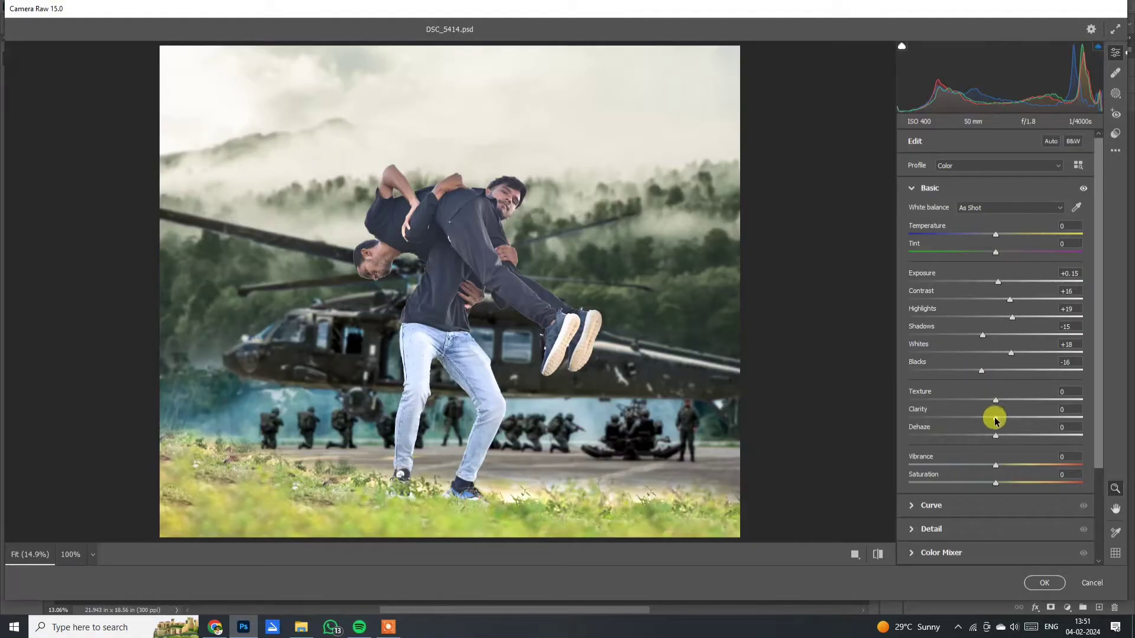
{"action": "left_click_drag", "start_coordinate": [995, 418], "coordinate": [1009, 418]}
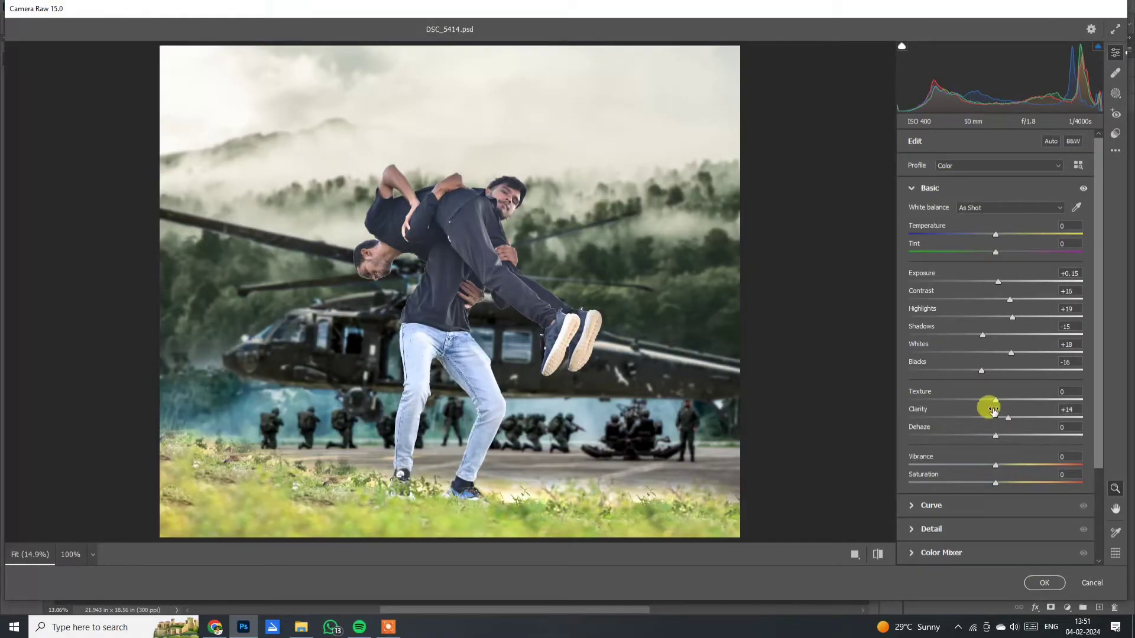
{"action": "left_click_drag", "start_coordinate": [1103, 378], "coordinate": [1092, 471]}
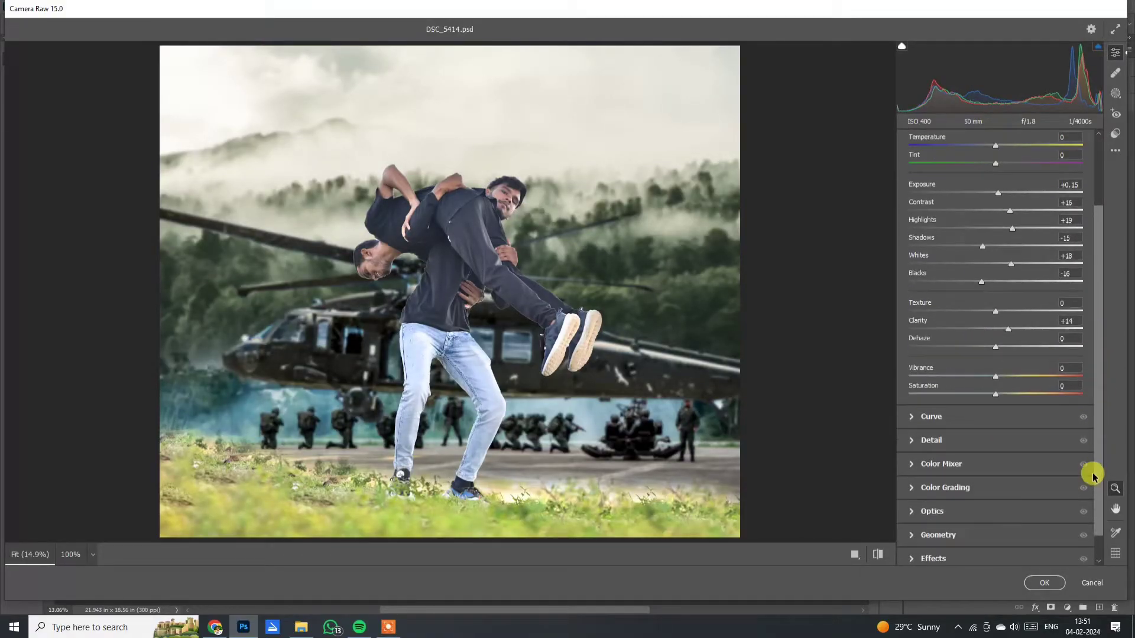
- In the Color Mixer, boost green and blue saturation and darken yellows and greens
{"action": "left_click", "coordinate": [913, 458]}
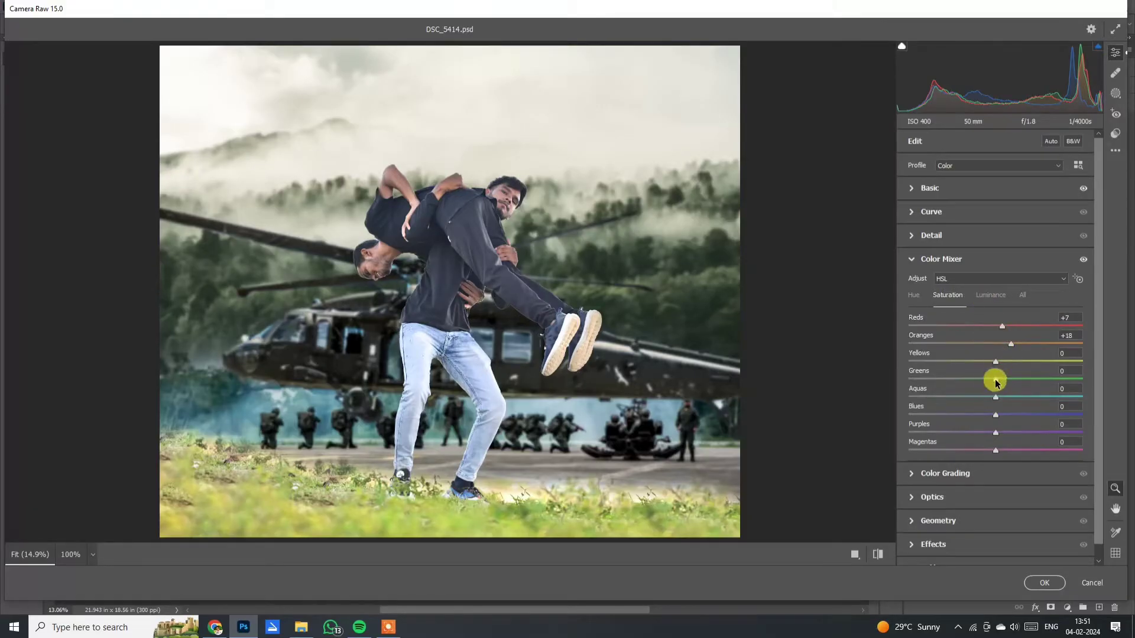
{"action": "mouse_move", "coordinate": [996, 381]}
{"action": "left_mouse_down"}
{"action": "mouse_move", "coordinate": [952, 396]}
{"action": "mouse_move", "coordinate": [987, 392]}
{"action": "mouse_move", "coordinate": [952, 380]}
{"action": "mouse_move", "coordinate": [1020, 393]}
{"action": "left_mouse_up"}
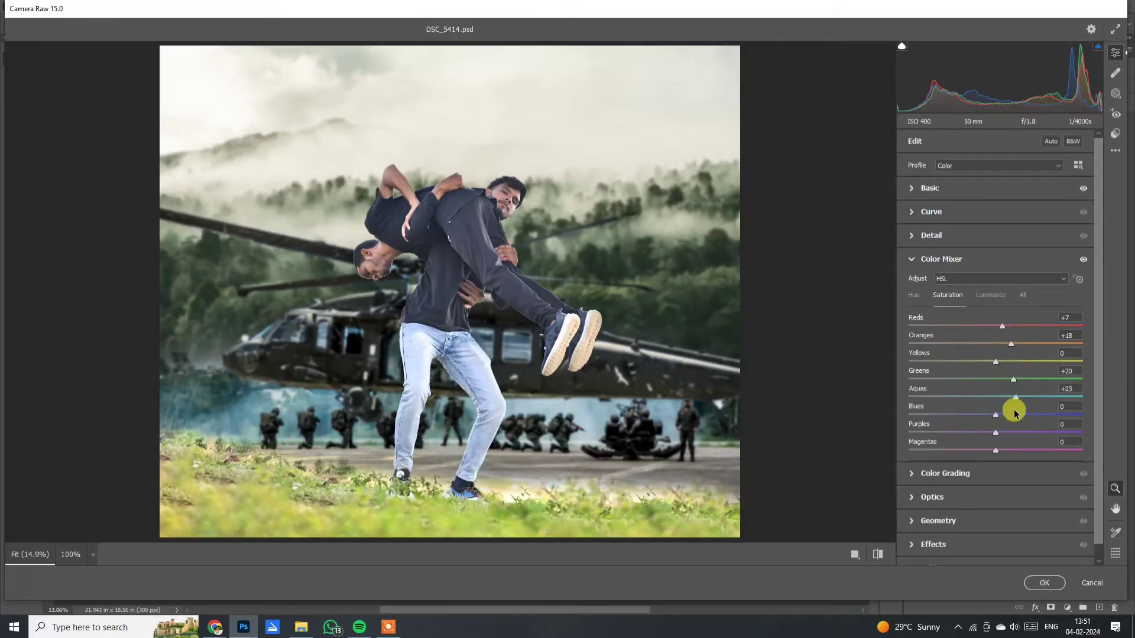
{"action": "left_click_drag", "start_coordinate": [959, 419], "coordinate": [1016, 435]}
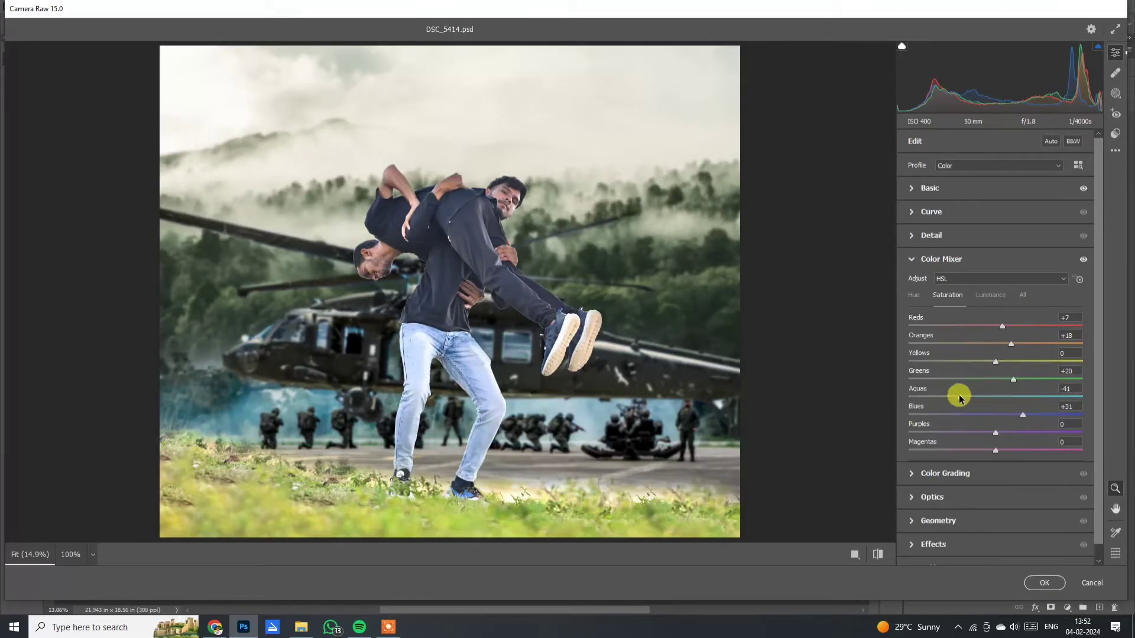
{"action": "left_click", "coordinate": [990, 295]}
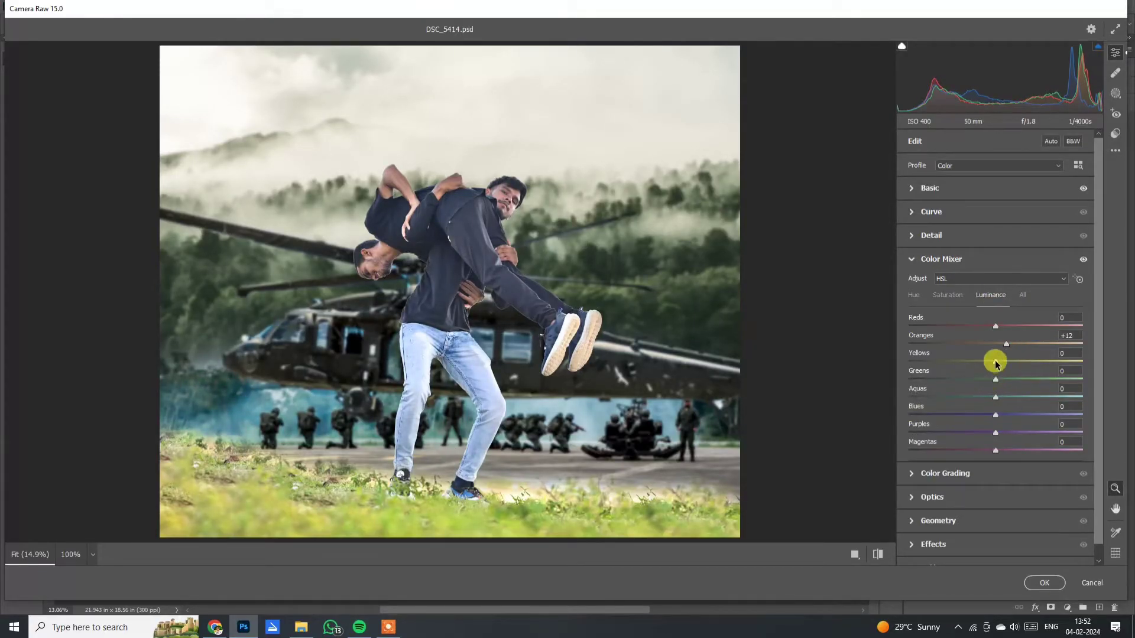
{"action": "mouse_move", "coordinate": [995, 361]}
{"action": "left_mouse_down"}
{"action": "mouse_move", "coordinate": [983, 362]}
{"action": "mouse_move", "coordinate": [1004, 379]}
{"action": "mouse_move", "coordinate": [966, 402]}
{"action": "left_mouse_up"}
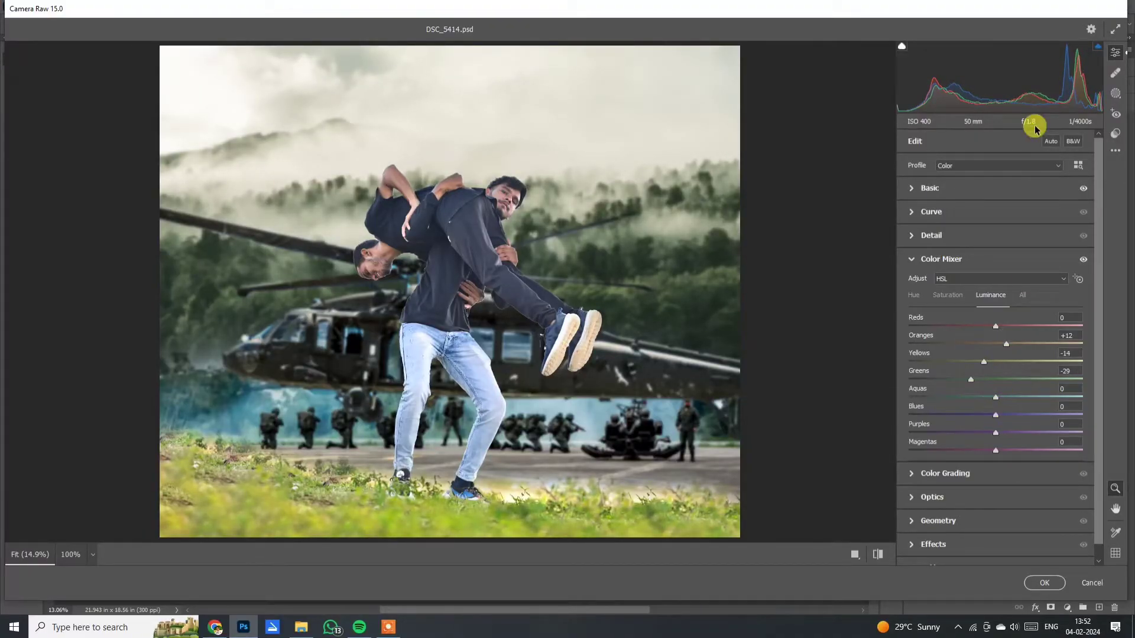
{"action": "left_click", "coordinate": [1117, 92]}
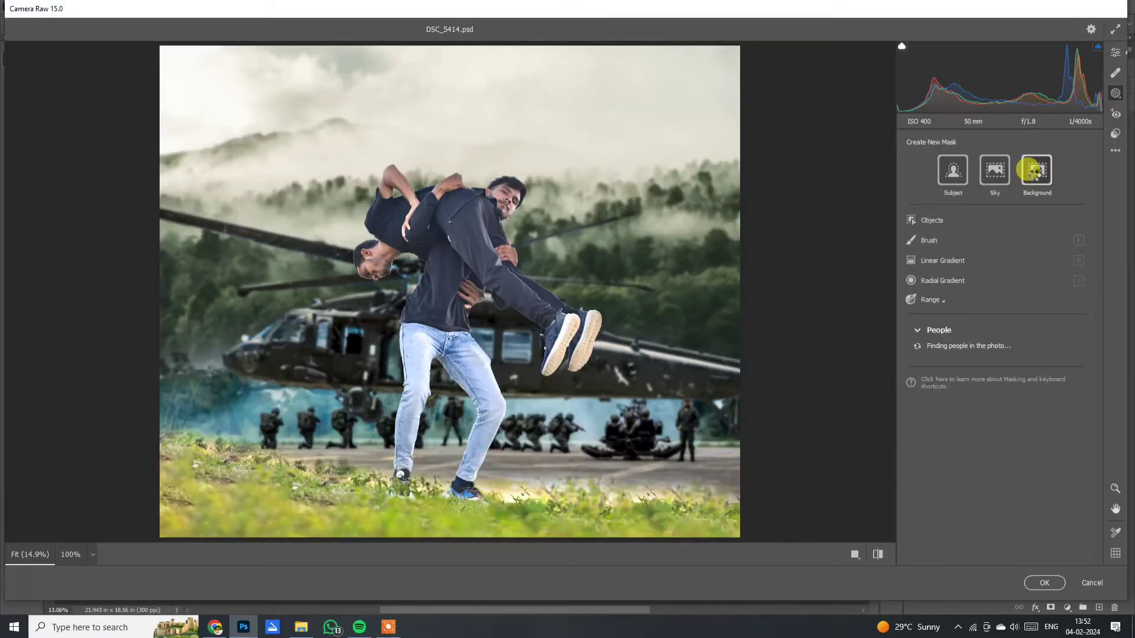
- Mask the background and darken it with more contrast and deeper shadows
{"action": "left_click", "coordinate": [1035, 171]}
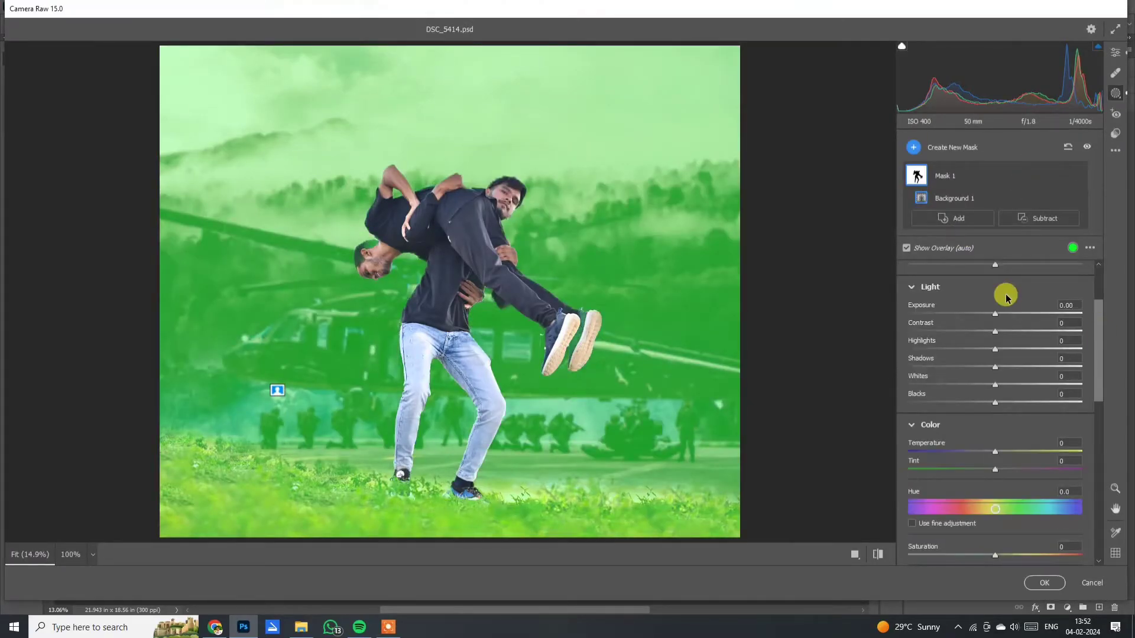
{"action": "mouse_move", "coordinate": [994, 313]}
{"action": "left_mouse_down"}
{"action": "mouse_move", "coordinate": [1015, 332]}
{"action": "mouse_move", "coordinate": [1006, 354]}
{"action": "left_mouse_up"}
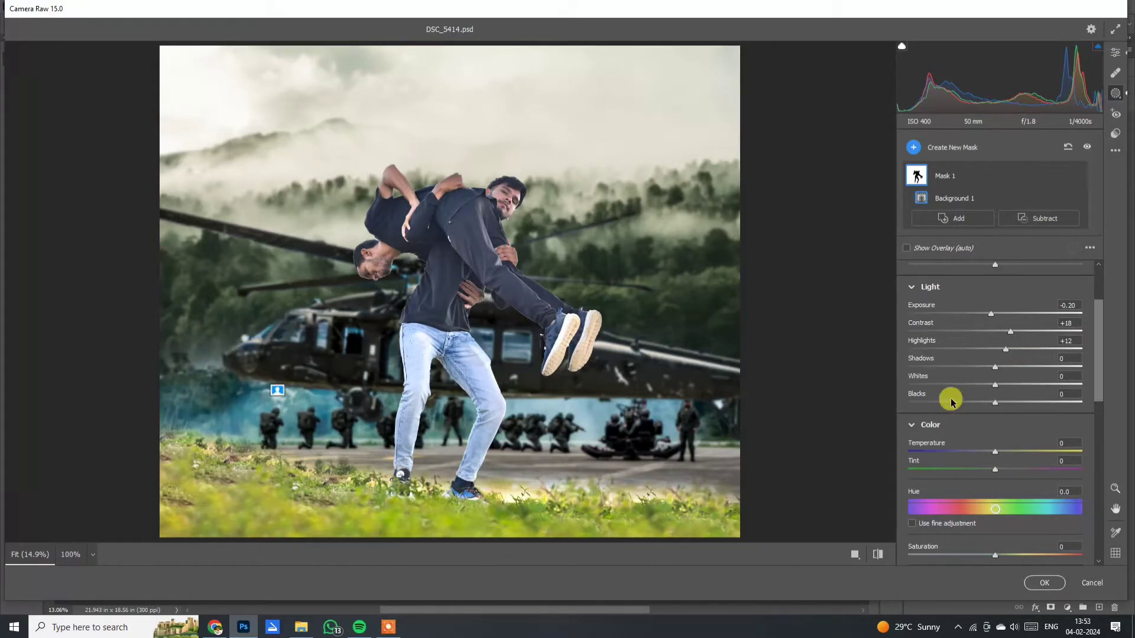
{"action": "mouse_move", "coordinate": [995, 368]}
{"action": "left_mouse_down"}
{"action": "mouse_move", "coordinate": [986, 367]}
{"action": "mouse_move", "coordinate": [1000, 385]}
{"action": "mouse_move", "coordinate": [993, 406]}
{"action": "left_mouse_up"}
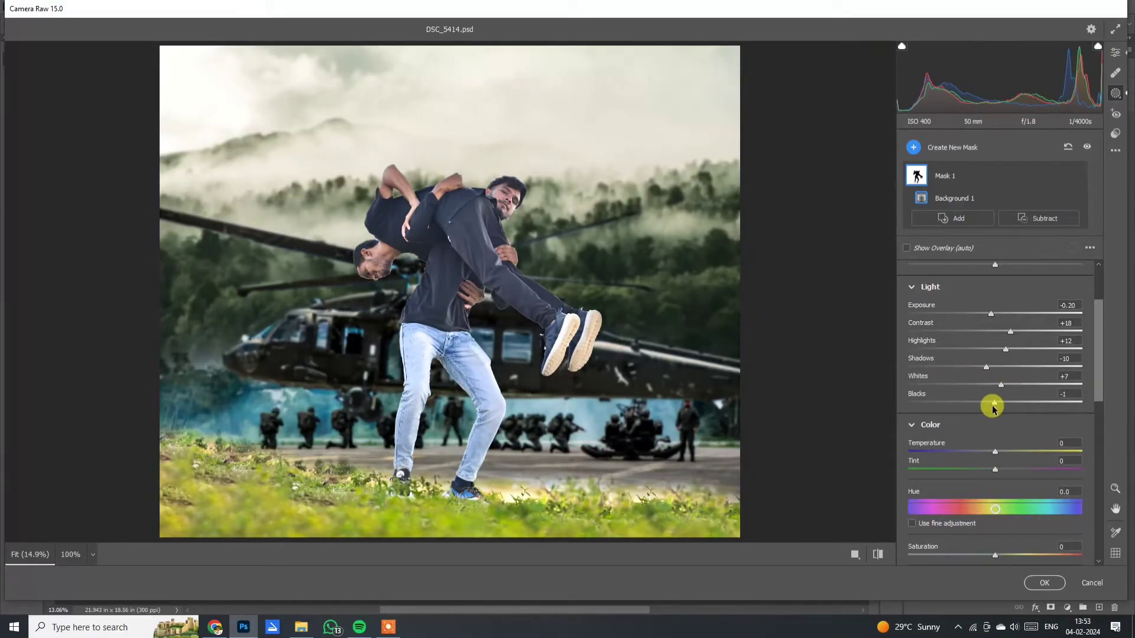
- Cool the masked background to Temperature −14, Saturation about +47, with slightly more Clarity
{"action": "mouse_move", "coordinate": [994, 451]}
{"action": "left_mouse_down"}
{"action": "mouse_move", "coordinate": [973, 451]}
{"action": "mouse_move", "coordinate": [982, 452]}
{"action": "left_mouse_up"}
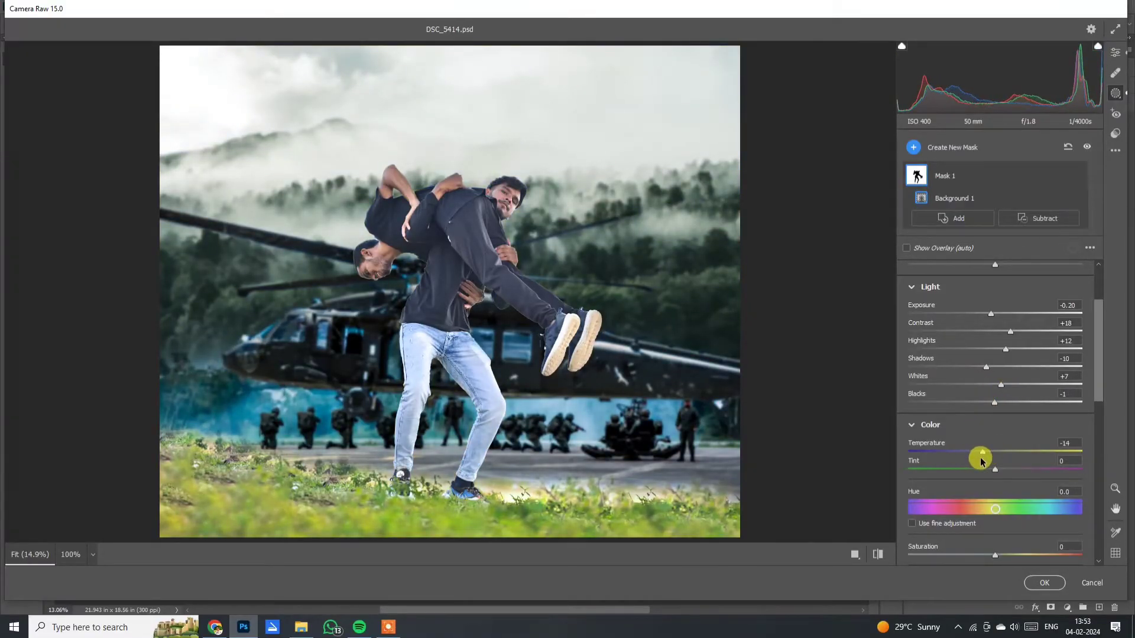
{"action": "left_click_drag", "start_coordinate": [1098, 374], "coordinate": [1098, 438]}
{"action": "mouse_move", "coordinate": [995, 361]}
{"action": "left_mouse_down"}
{"action": "mouse_move", "coordinate": [1058, 362]}
{"action": "mouse_move", "coordinate": [1036, 375]}
{"action": "left_mouse_up"}
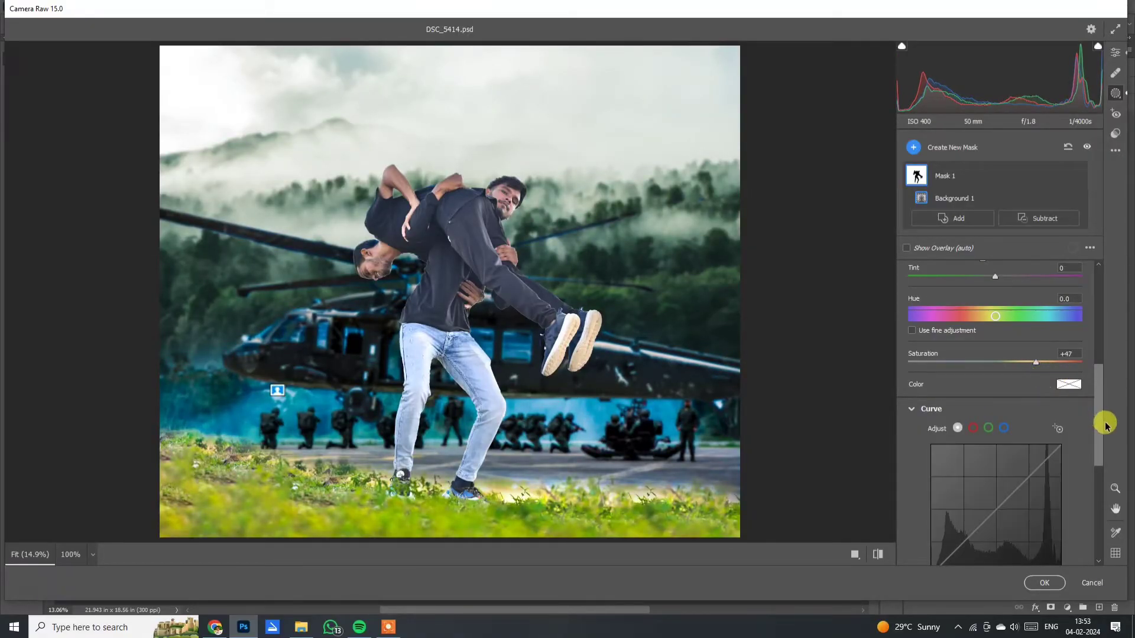
{"action": "left_click_drag", "start_coordinate": [1105, 424], "coordinate": [1105, 495]}
{"action": "left_click_drag", "start_coordinate": [995, 468], "coordinate": [1002, 473]}
{"action": "mouse_move", "coordinate": [1098, 467]}
{"action": "left_mouse_down"}
{"action": "mouse_move", "coordinate": [1101, 378]}
{"action": "mouse_move", "coordinate": [1097, 476]}
{"action": "mouse_move", "coordinate": [1105, 343]}
{"action": "left_mouse_up"}
- Add a linear gradient mask over the bottom grass, darkening it and cooling it to Temperature -40, Tint +16
{"action": "left_click", "coordinate": [959, 219]}
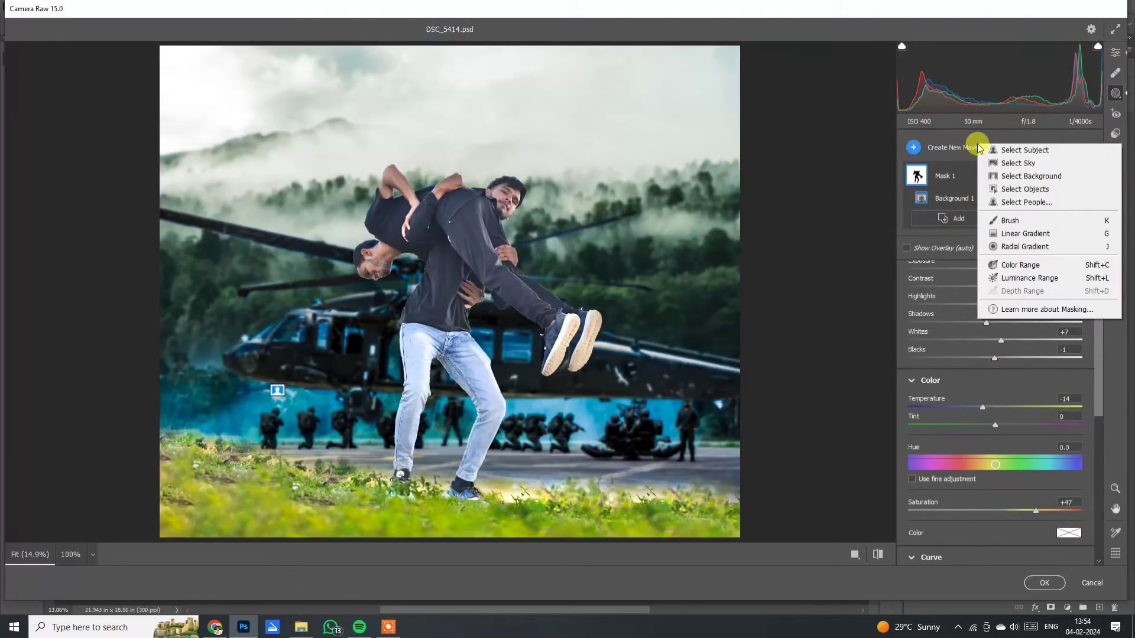
{"action": "left_click", "coordinate": [1026, 233]}
{"action": "left_click_drag", "start_coordinate": [467, 537], "coordinate": [468, 478]}
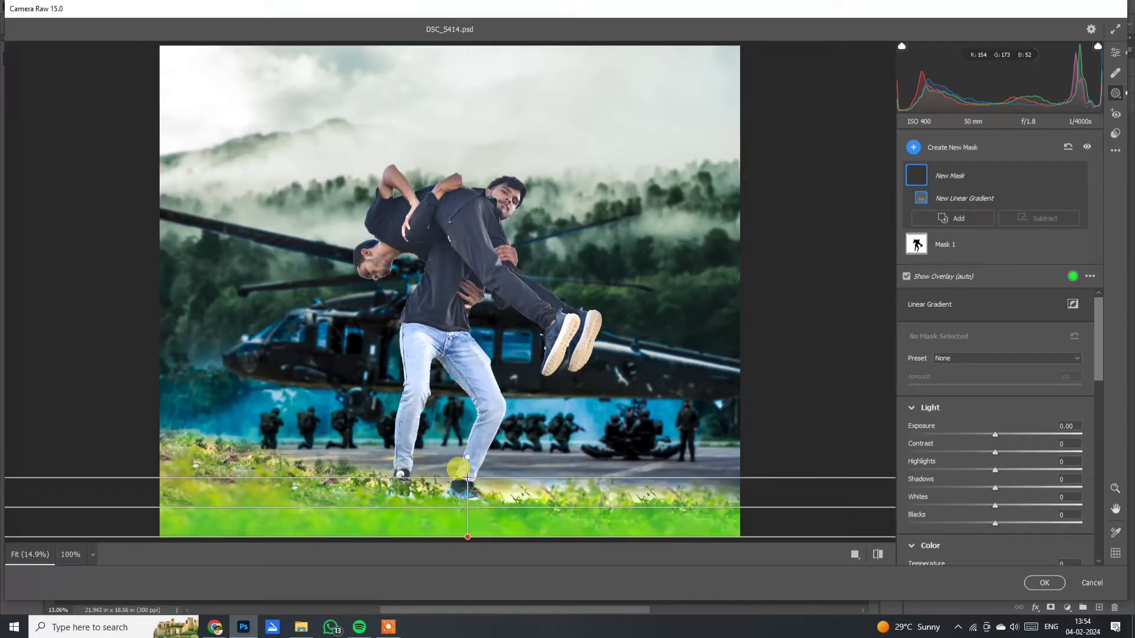
{"action": "left_click_drag", "start_coordinate": [994, 434], "coordinate": [971, 437]}
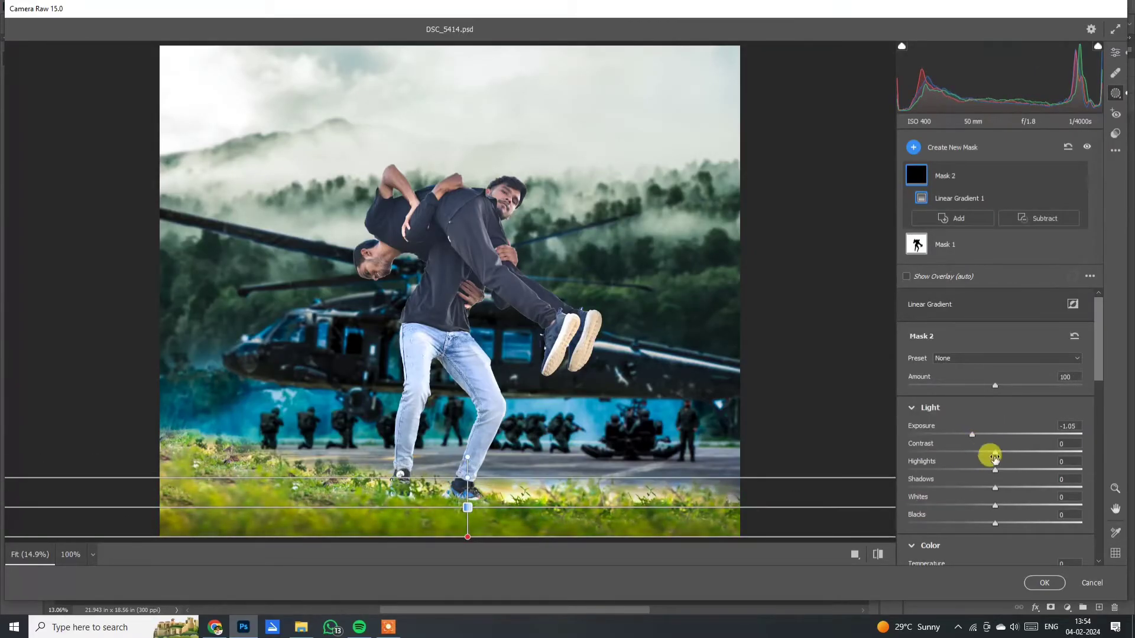
{"action": "scroll", "coordinate": [1094, 441], "scroll_direction": "down", "scroll_amount": 5}
{"action": "mouse_move", "coordinate": [995, 344]}
{"action": "left_mouse_down"}
{"action": "mouse_move", "coordinate": [930, 354]}
{"action": "mouse_move", "coordinate": [1031, 371]}
{"action": "left_mouse_up"}
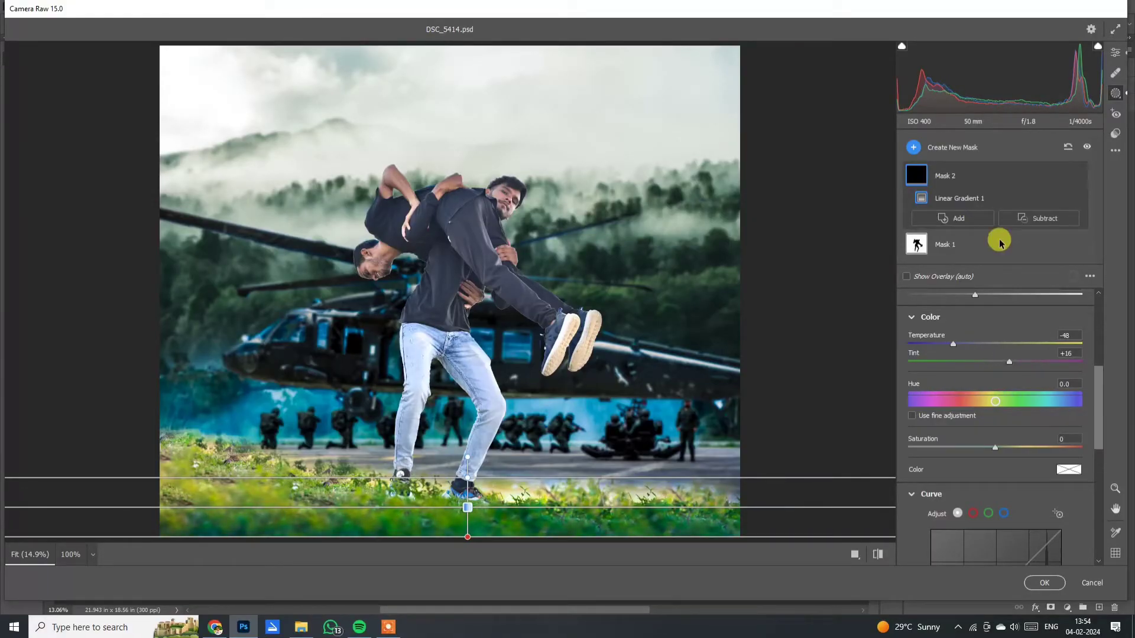
- Add a widened, tilted linear gradient from the right side at Temperature -21, Exposure -0.45
{"action": "left_click", "coordinate": [952, 147]}
{"action": "left_click", "coordinate": [1001, 233]}
{"action": "left_click_drag", "start_coordinate": [743, 277], "coordinate": [609, 277]}
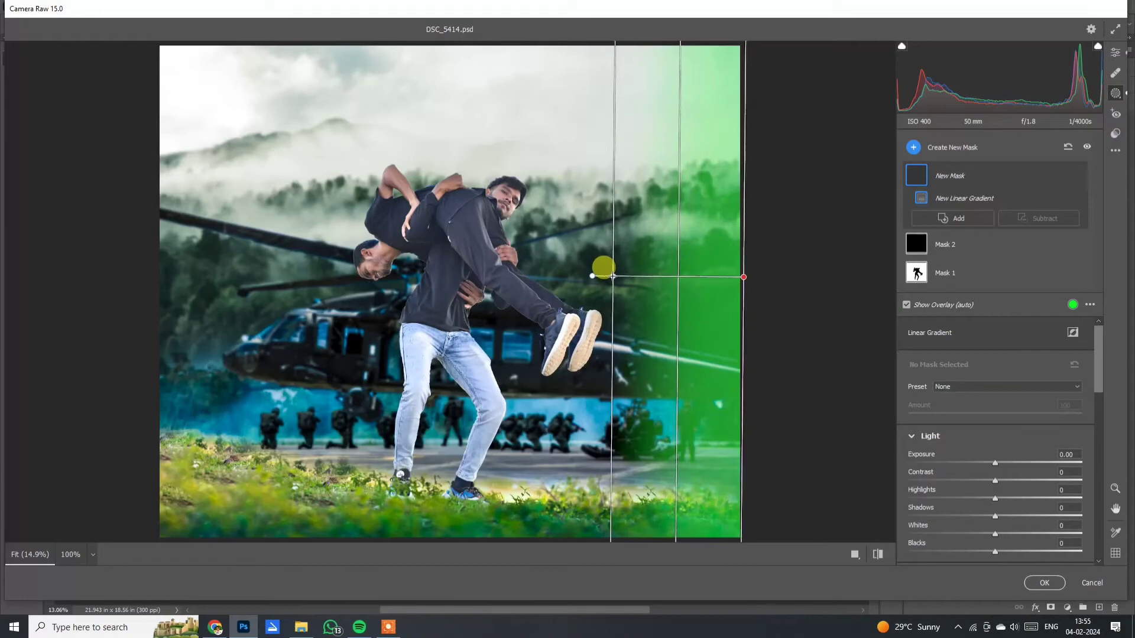
{"action": "scroll", "coordinate": [1034, 443], "scroll_direction": "down", "scroll_amount": 3}
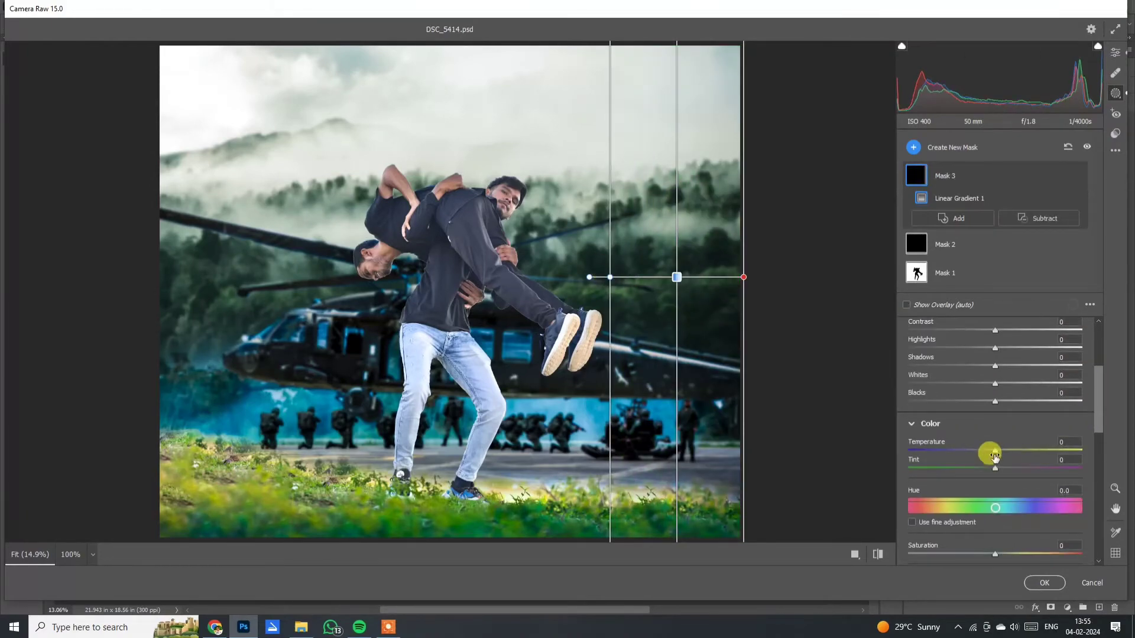
{"action": "left_click_drag", "start_coordinate": [995, 450], "coordinate": [977, 451]}
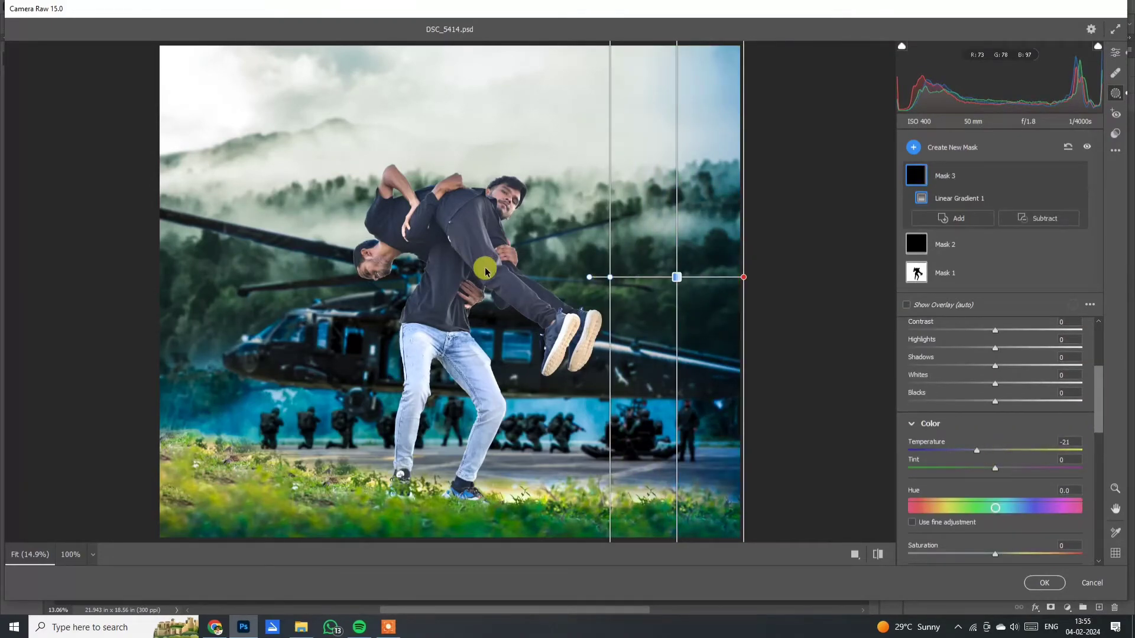
{"action": "left_click_drag", "start_coordinate": [609, 279], "coordinate": [370, 262]}
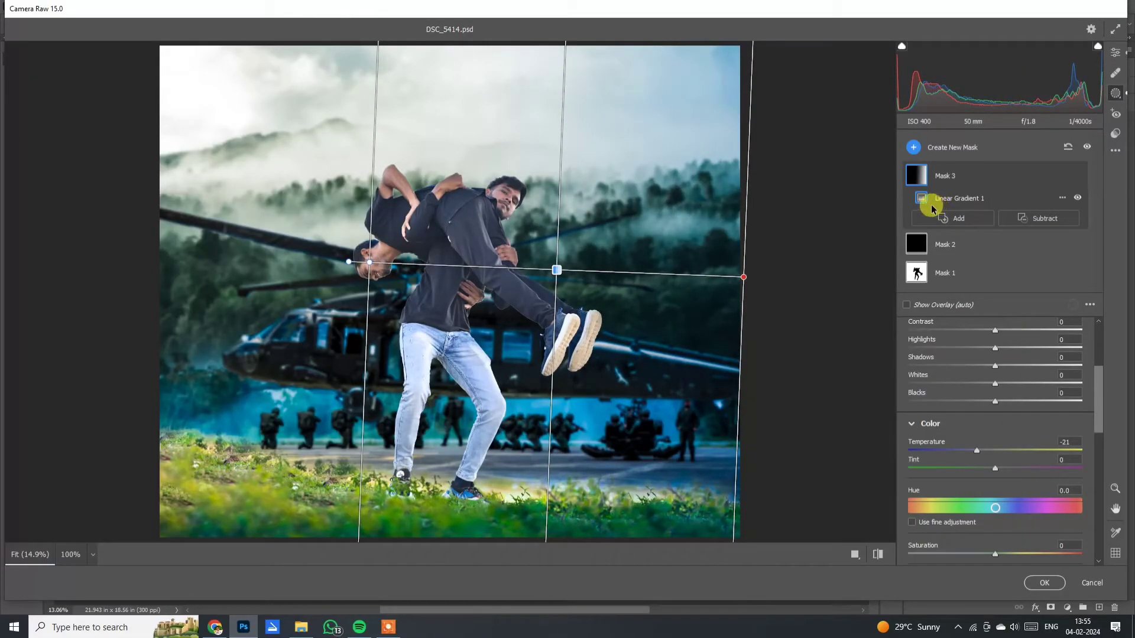
{"action": "scroll", "coordinate": [1094, 347], "scroll_direction": "up", "scroll_amount": 3}
{"action": "scroll", "coordinate": [1005, 443], "scroll_direction": "down", "scroll_amount": 1}
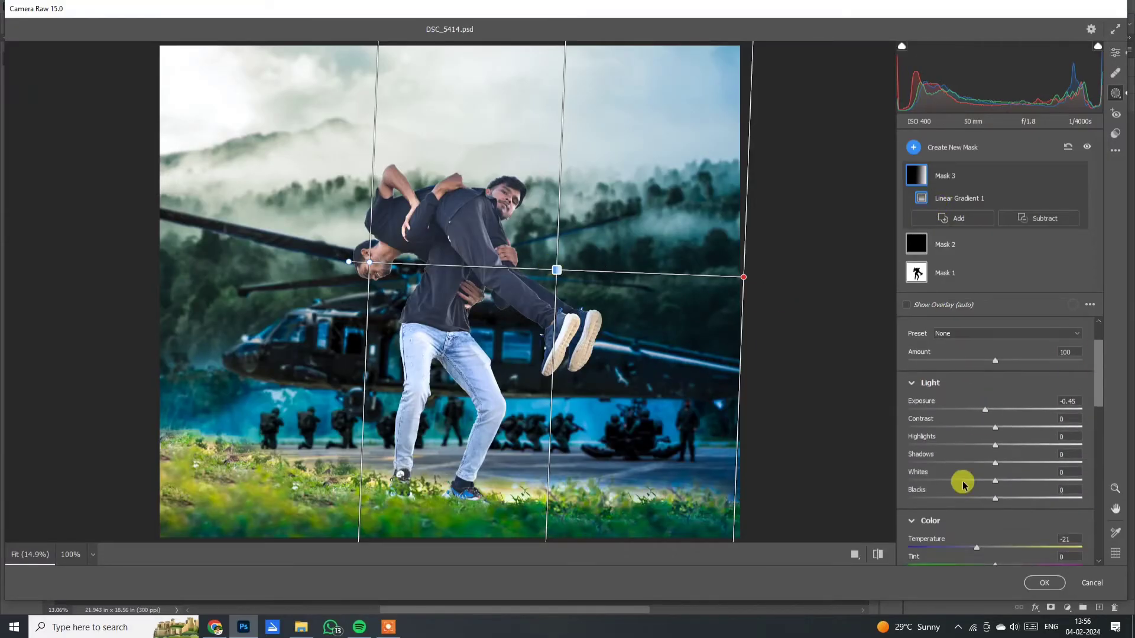
- Mask the two men with Select Subject, raising contrast and highlights and deepening shadows and blacks
{"action": "left_click", "coordinate": [952, 147]}
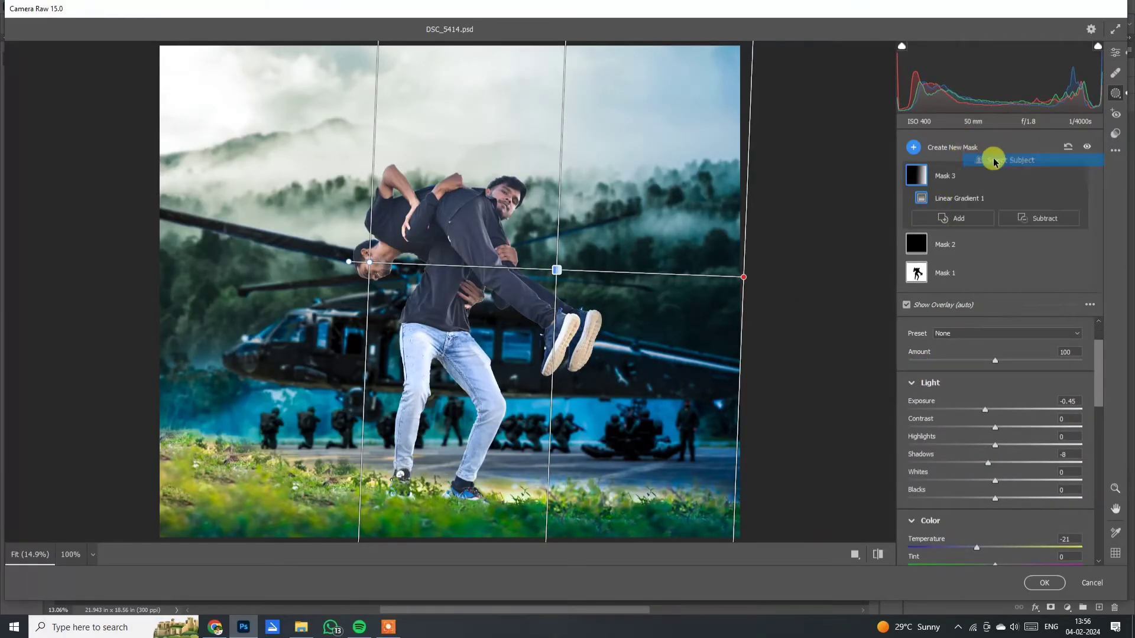
{"action": "left_click", "coordinate": [987, 156]}
{"action": "scroll", "coordinate": [1098, 387], "scroll_direction": "down", "scroll_amount": 2}
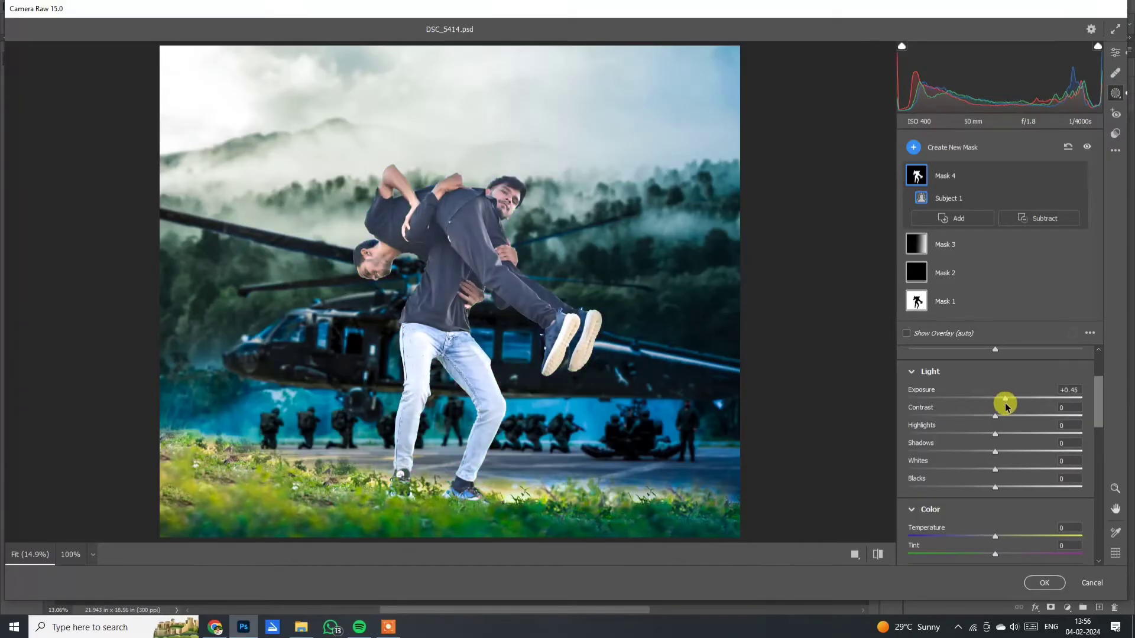
{"action": "mouse_move", "coordinate": [1006, 406]}
{"action": "left_mouse_down"}
{"action": "mouse_move", "coordinate": [986, 406]}
{"action": "mouse_move", "coordinate": [1029, 435]}
{"action": "mouse_move", "coordinate": [1013, 435]}
{"action": "left_mouse_up"}
{"action": "left_click_drag", "start_coordinate": [987, 400], "coordinate": [999, 399]}
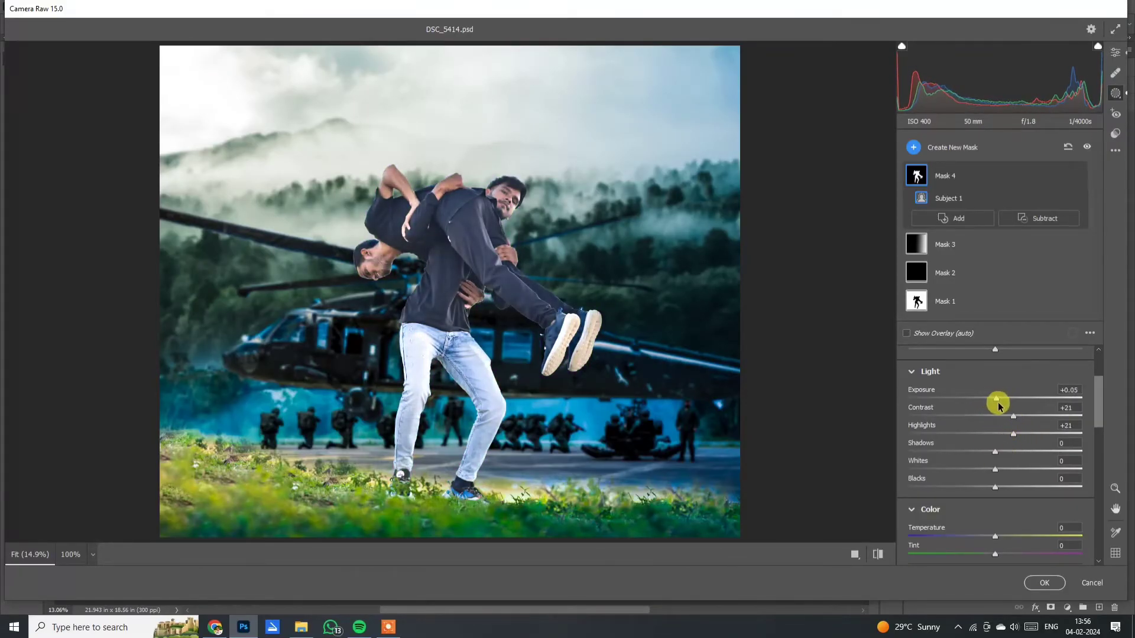
{"action": "mouse_move", "coordinate": [995, 451]}
{"action": "left_mouse_down"}
{"action": "mouse_move", "coordinate": [975, 452]}
{"action": "mouse_move", "coordinate": [988, 491]}
{"action": "left_mouse_up"}
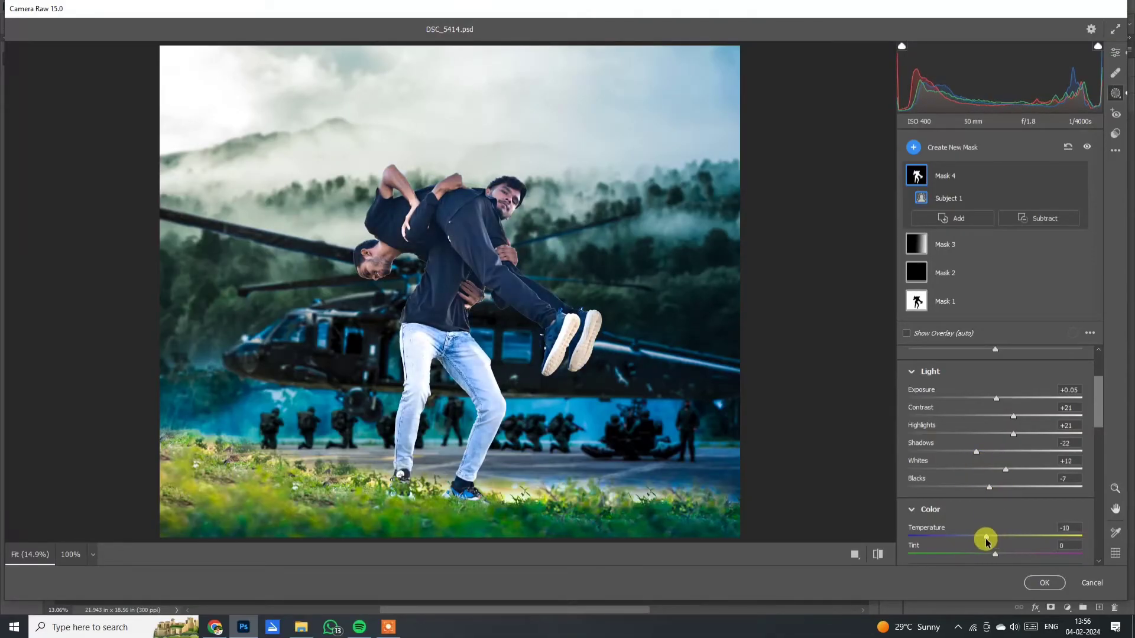
- Cool the men to Temperature -10 with Clarity +10, then apply the Camera Raw grade to Layer 3
{"action": "scroll", "coordinate": [985, 540], "scroll_direction": "down", "scroll_amount": 5}
{"action": "left_click", "coordinate": [998, 424]}
{"action": "left_click_drag", "start_coordinate": [1098, 441], "coordinate": [1098, 508]}
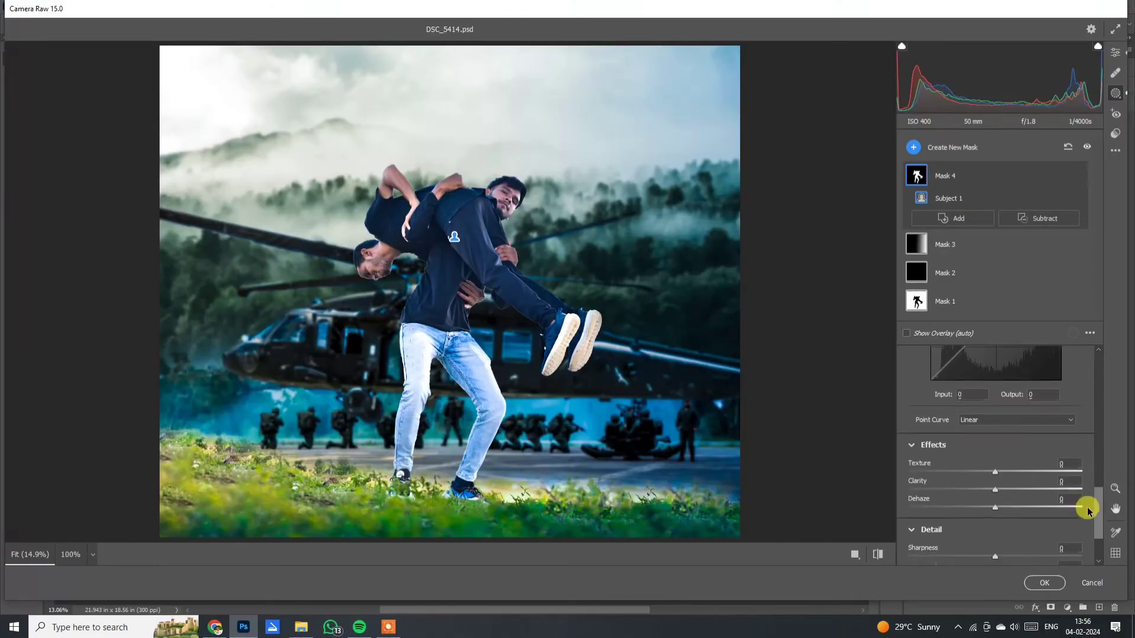
{"action": "left_click_drag", "start_coordinate": [1003, 458], "coordinate": [1005, 464]}
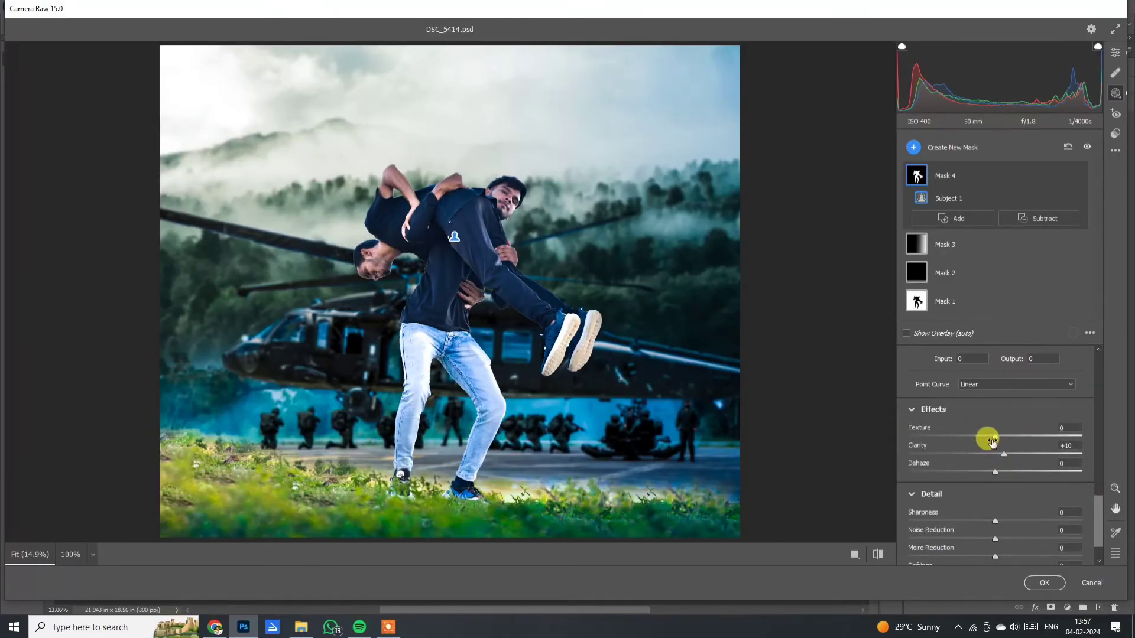
{"action": "scroll", "coordinate": [1097, 524], "scroll_direction": "down", "scroll_amount": 2}
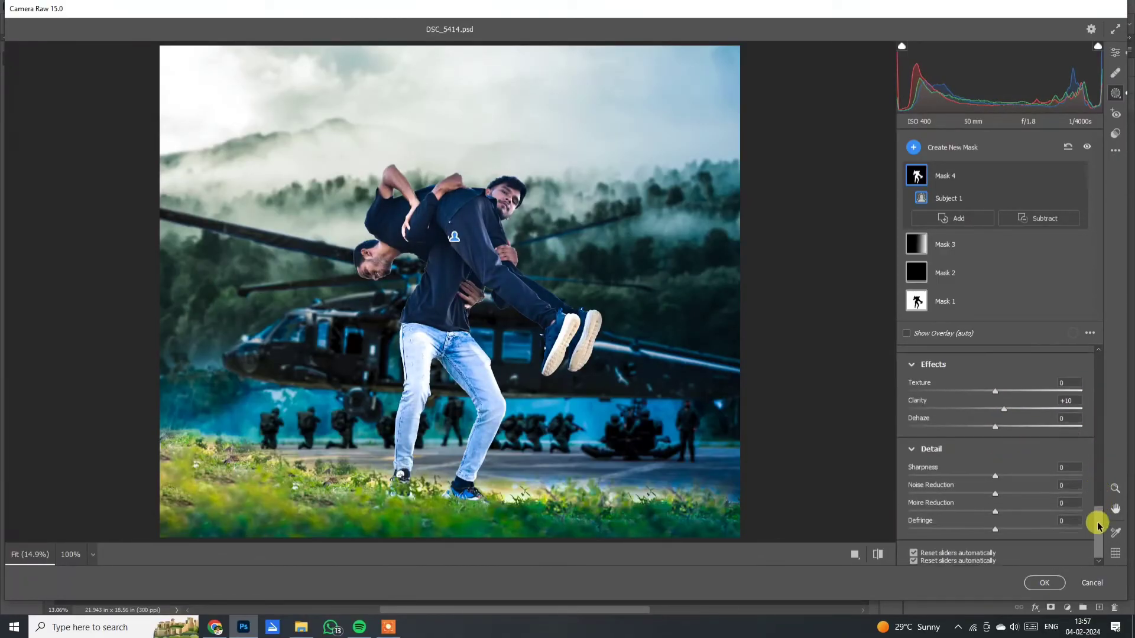
{"action": "key", "text": "e"}
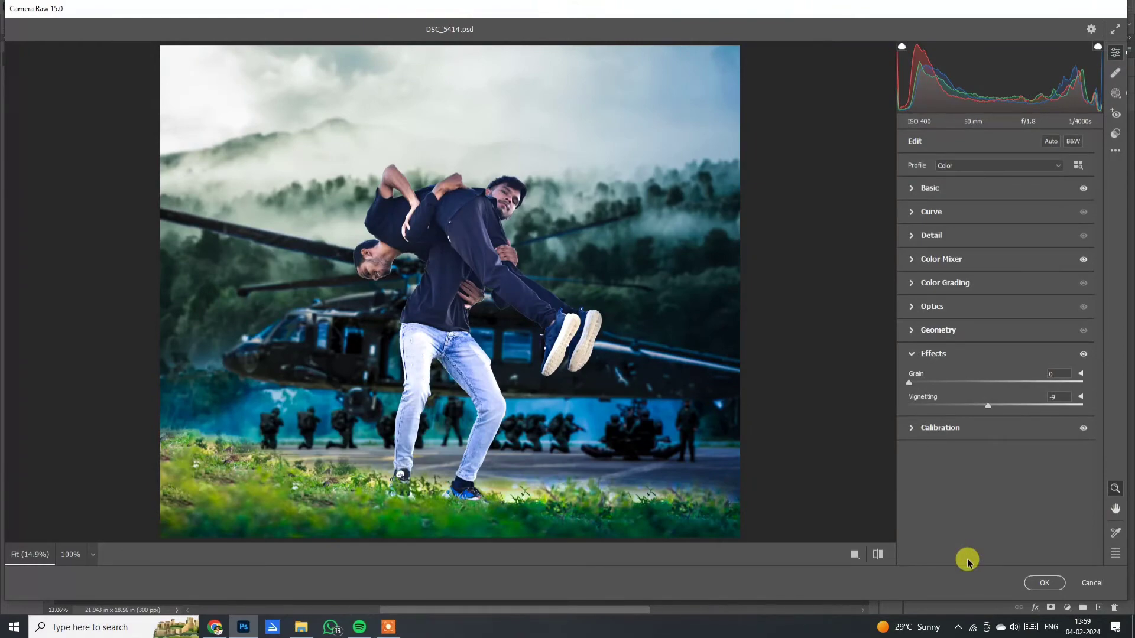
{"action": "left_click", "coordinate": [1043, 583]}
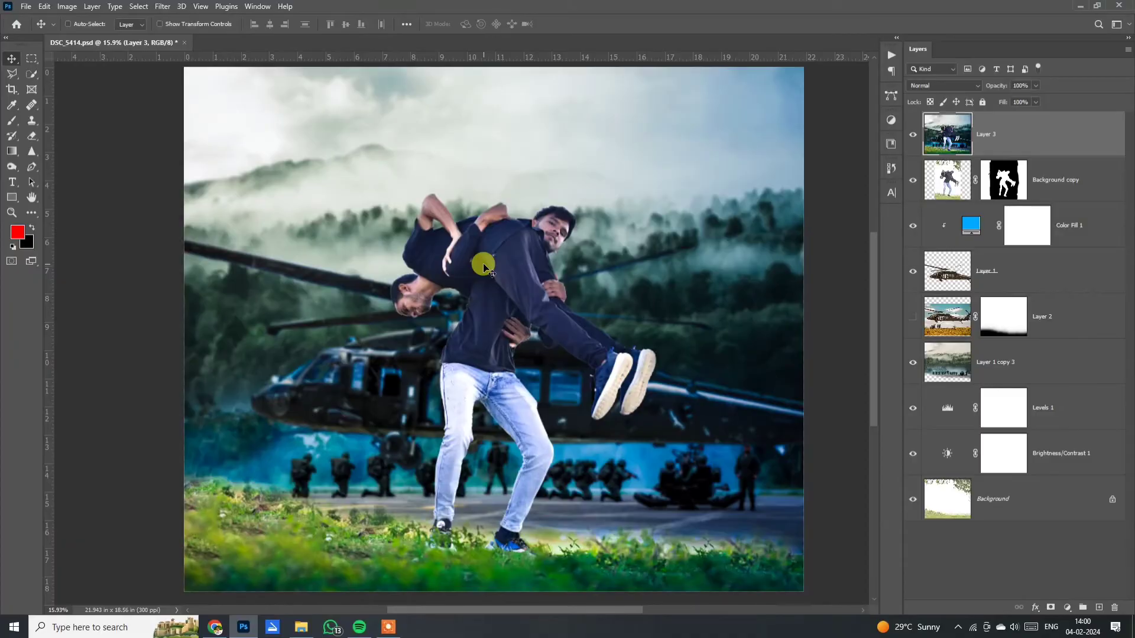
{"action": "left_click", "coordinate": [912, 135]}
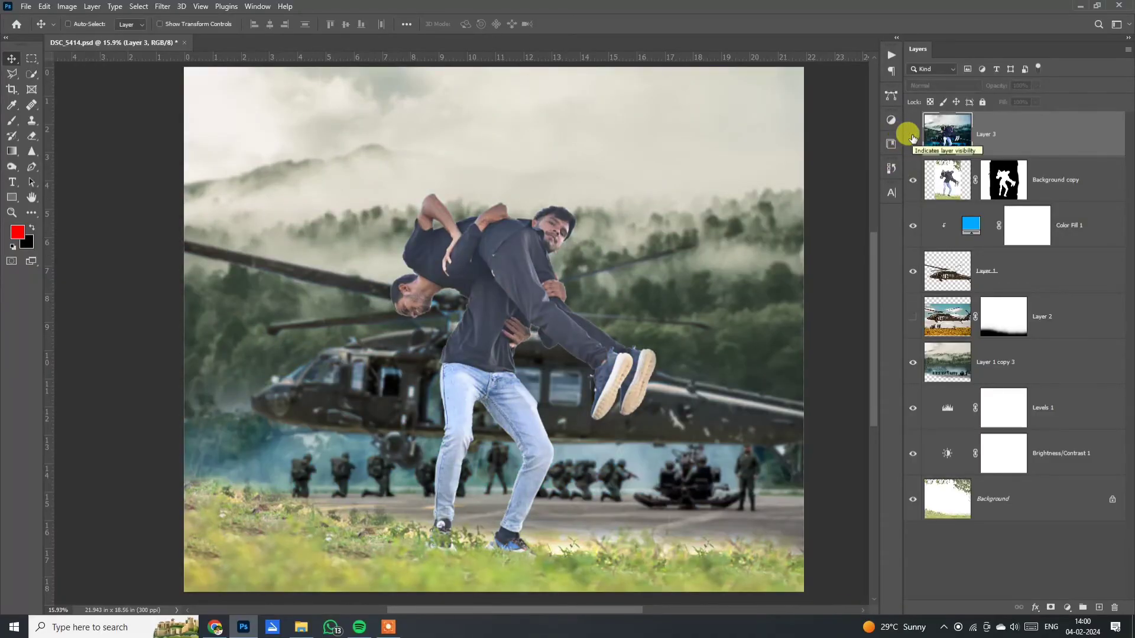
{"action": "left_click", "coordinate": [912, 134]}
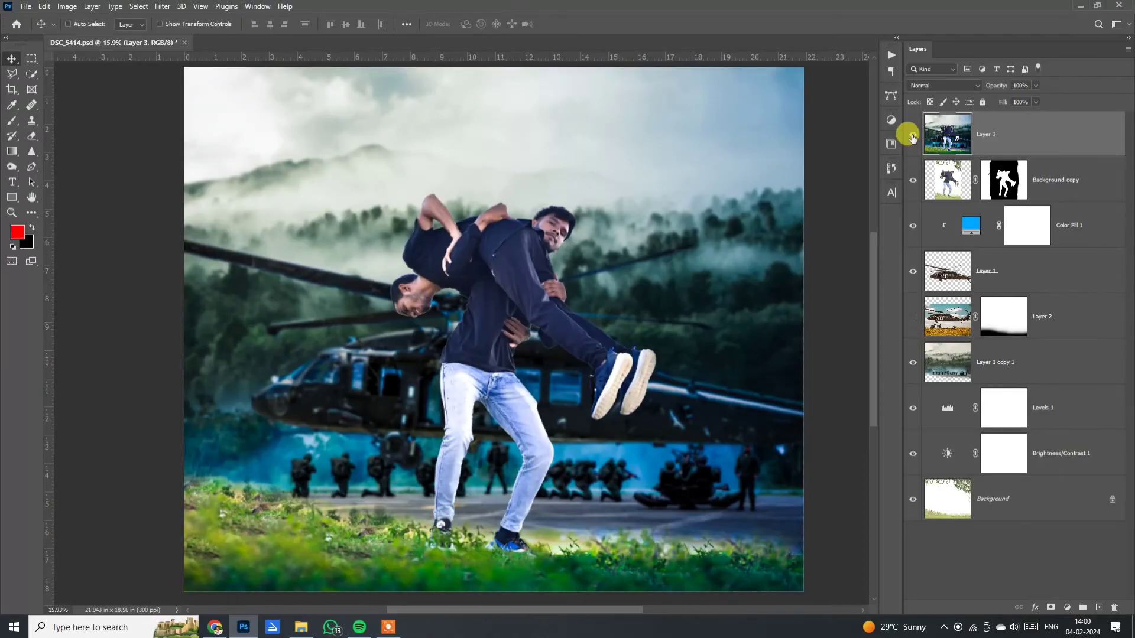
{"action": "left_click", "coordinate": [912, 135]}
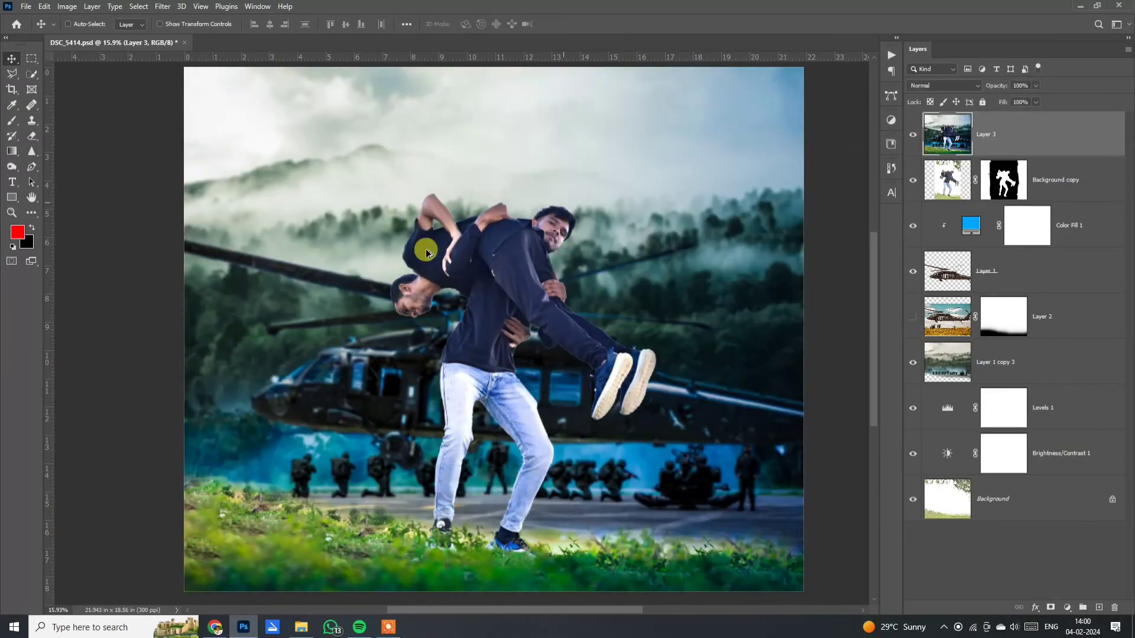
{"action": "scroll", "coordinate": [454, 255], "scroll_direction": "down", "scroll_amount": 2}
{"action": "scroll", "coordinate": [453, 255], "scroll_direction": "up", "scroll_amount": 2}
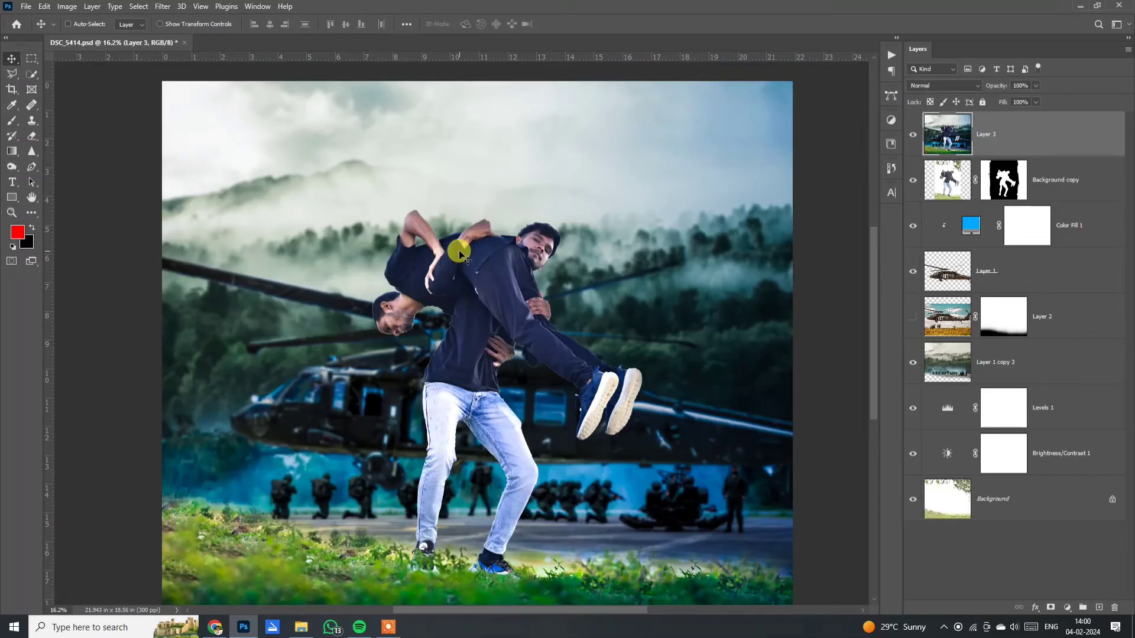
{"action": "scroll", "coordinate": [459, 255], "scroll_direction": "down", "scroll_amount": 2}
{"action": "scroll", "coordinate": [459, 254], "scroll_direction": "up", "scroll_amount": 1}
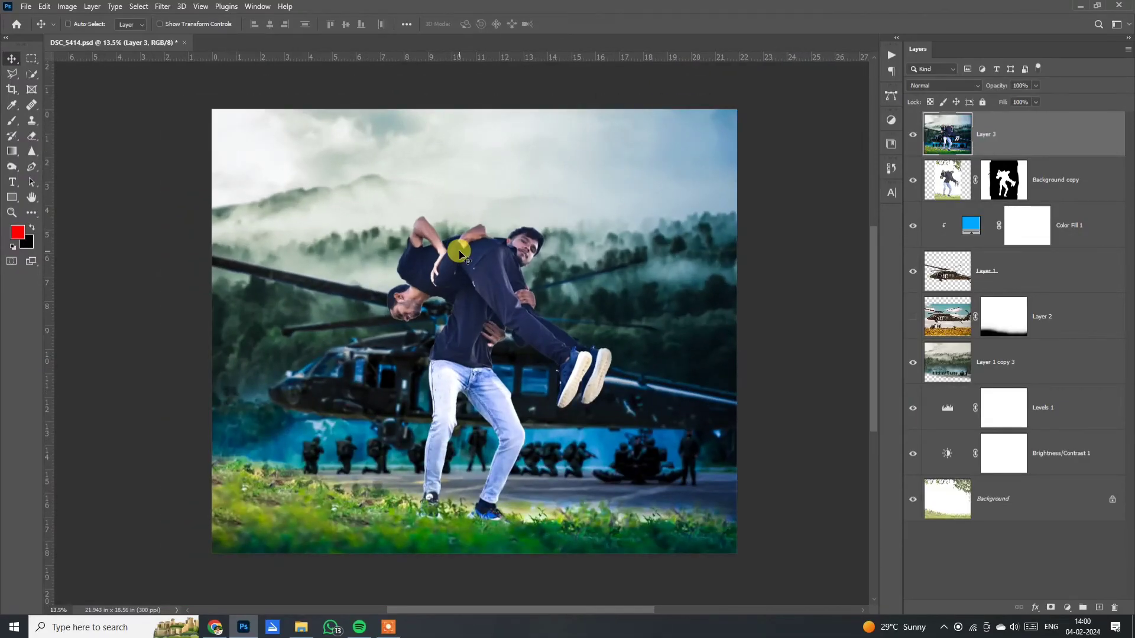